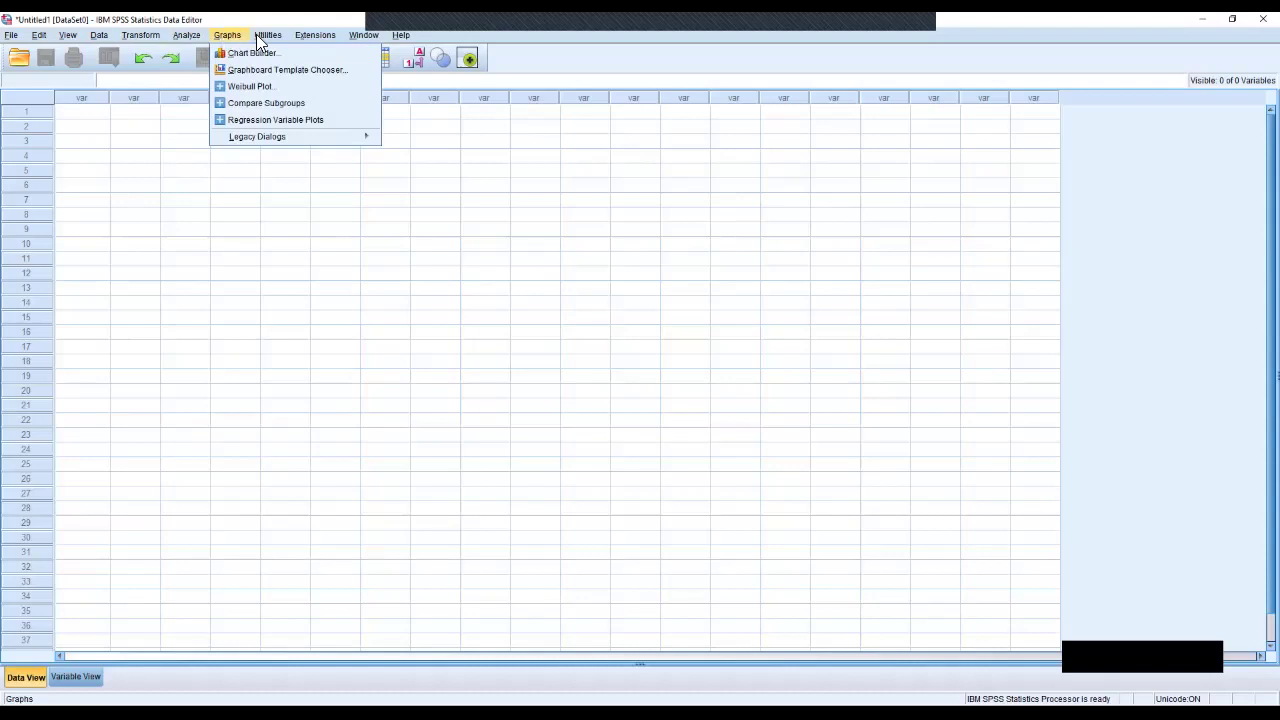
In Variable View, name the row 1 variable Gender.
{"action": "mouse_move", "coordinate": [313, 40]}
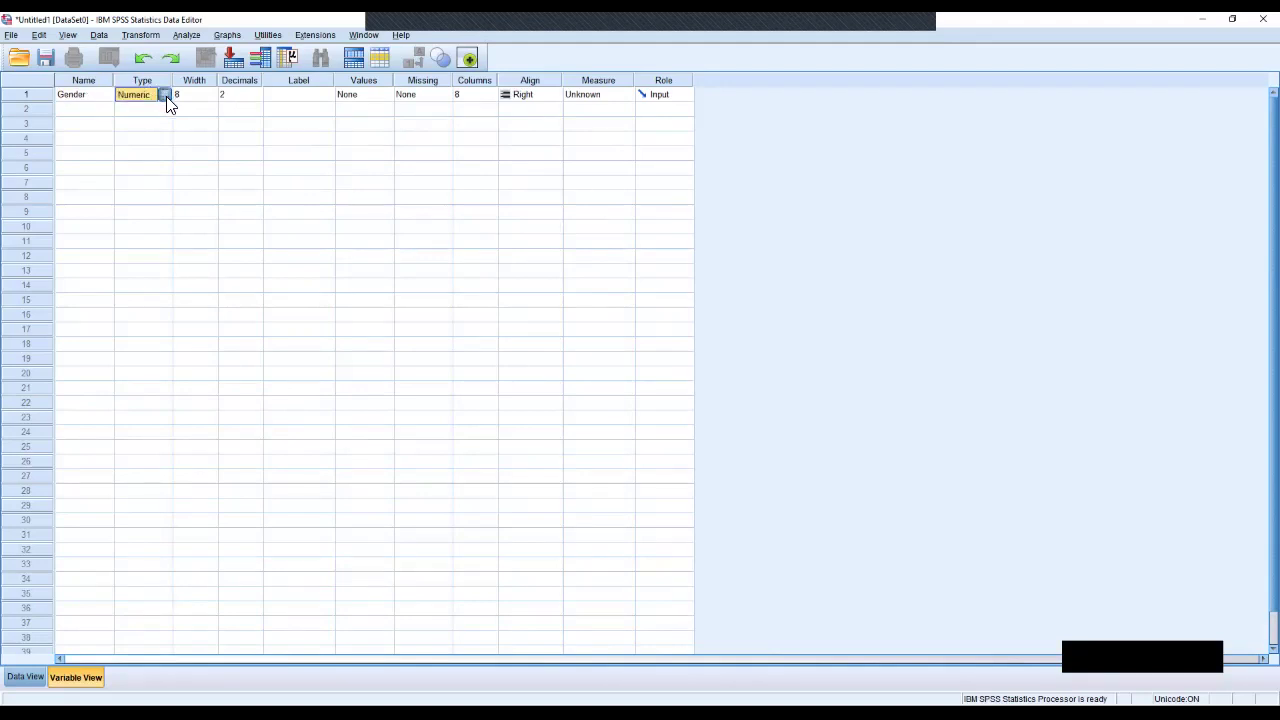
Preview the Comma, Dot, Scientific, Date, Dollar and Custom currency types, then set Gender's type to String.
{"action": "left_click", "coordinate": [165, 95]}
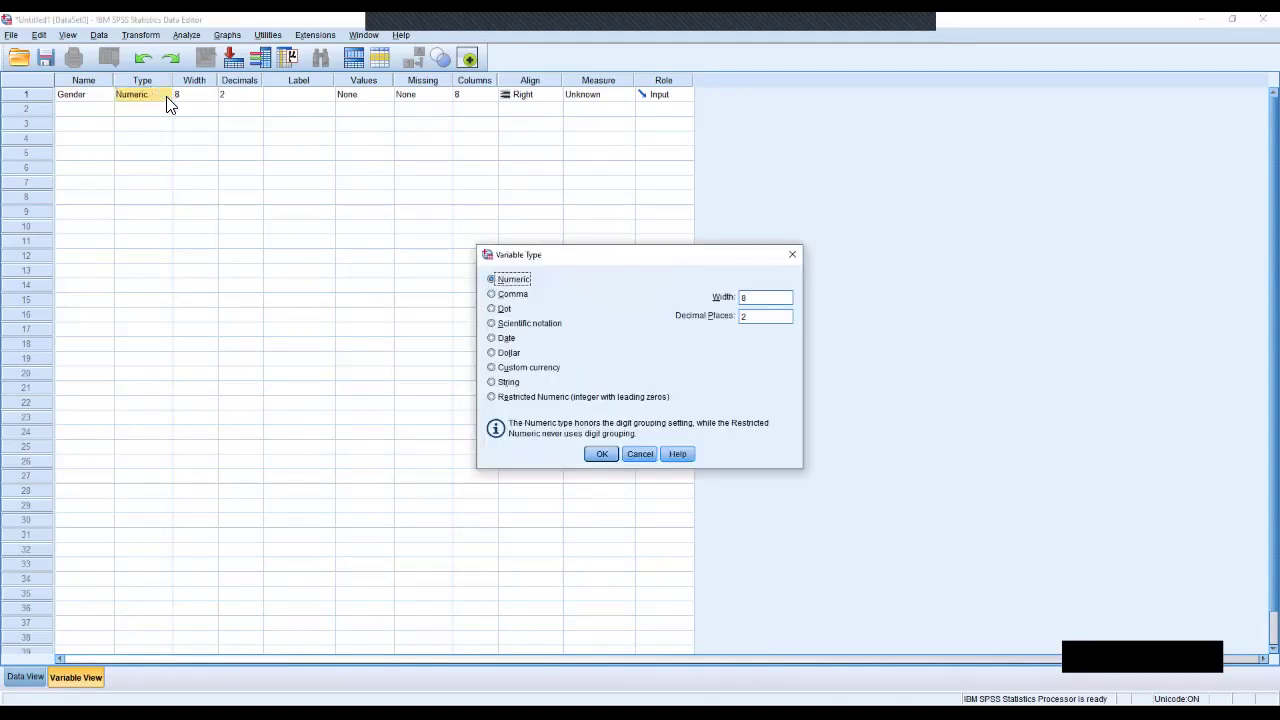
{"action": "left_click", "coordinate": [505, 295]}
{"action": "left_click", "coordinate": [506, 309]}
{"action": "left_click", "coordinate": [515, 326]}
{"action": "left_click", "coordinate": [510, 338]}
{"action": "left_click", "coordinate": [512, 354]}
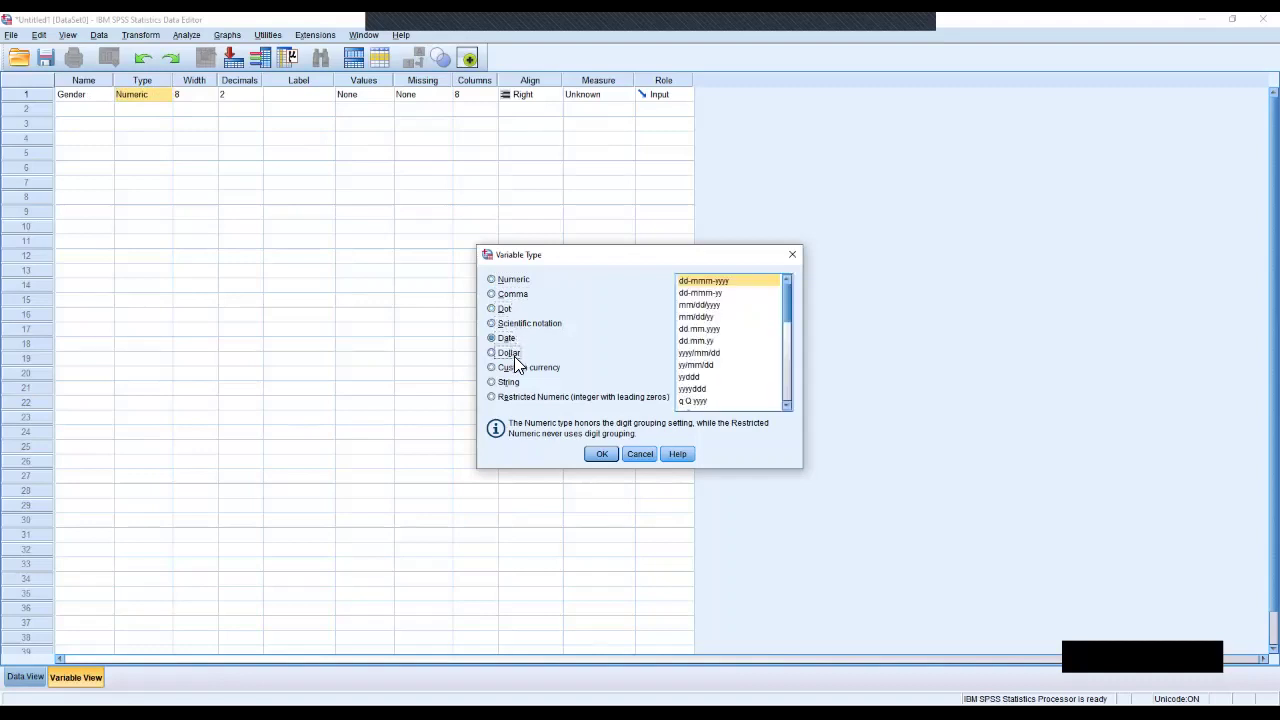
{"action": "left_click", "coordinate": [515, 367]}
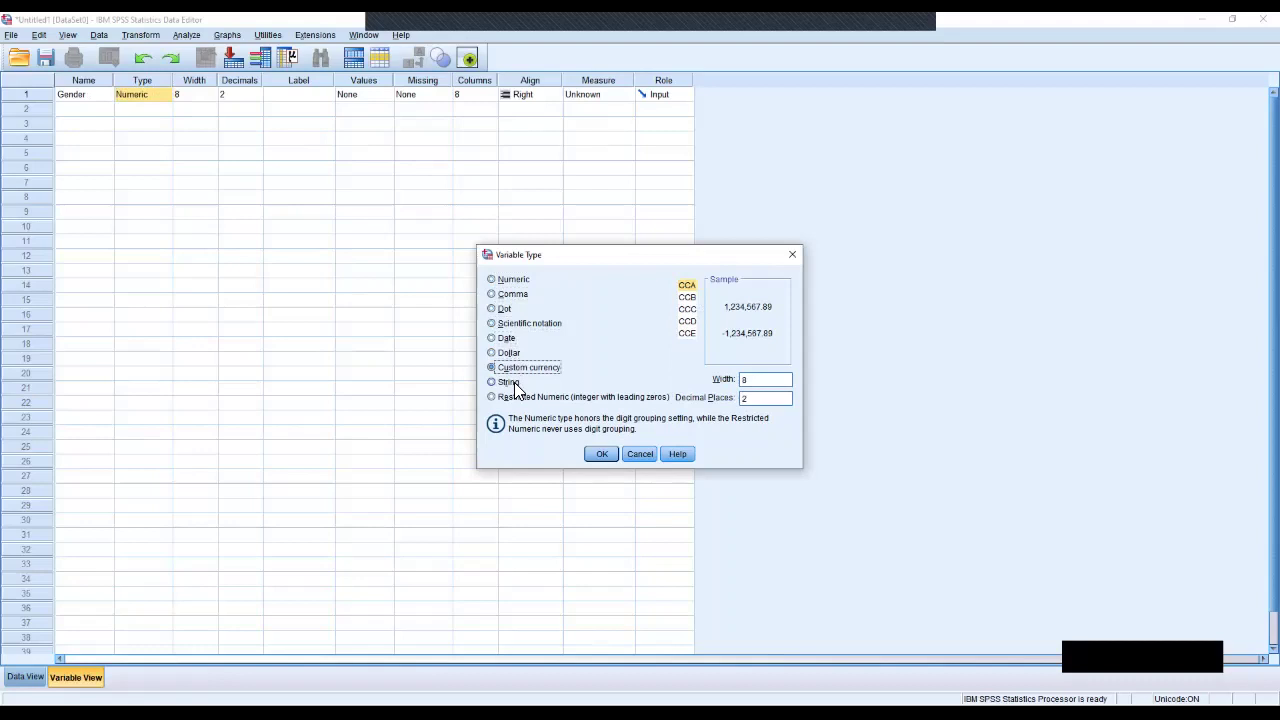
{"action": "left_click", "coordinate": [514, 383]}
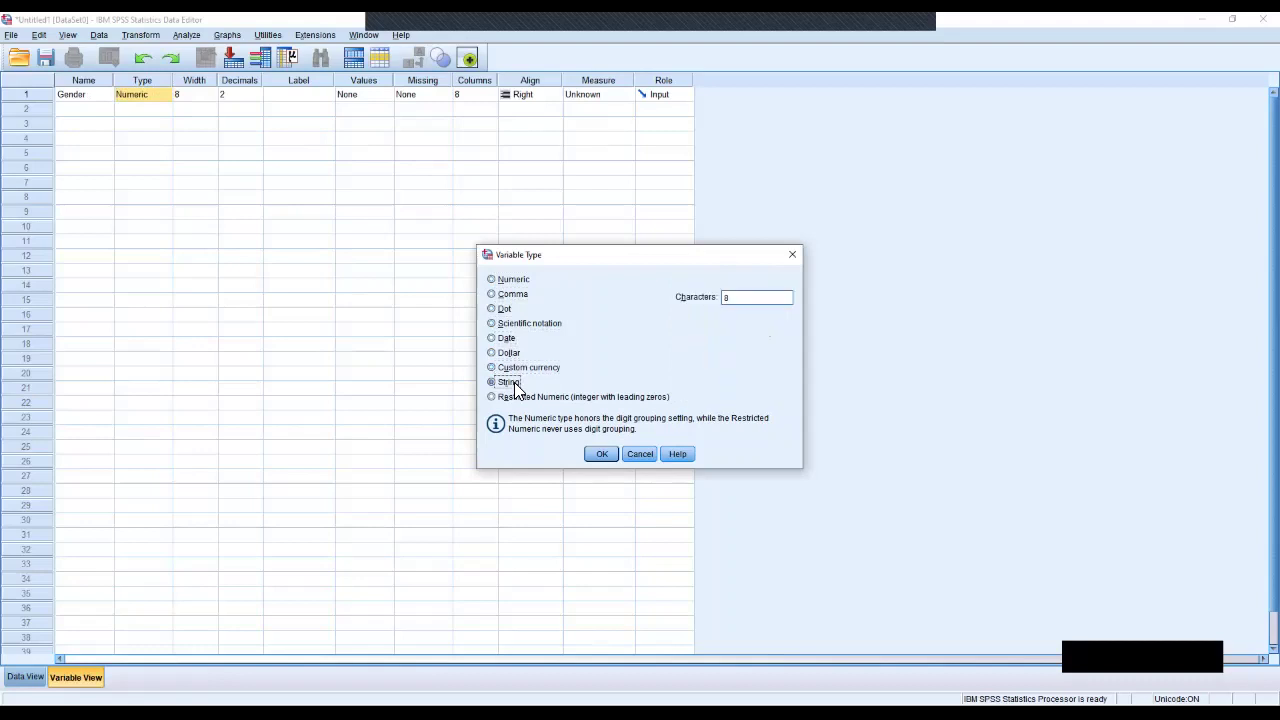
{"action": "left_click", "coordinate": [600, 454]}
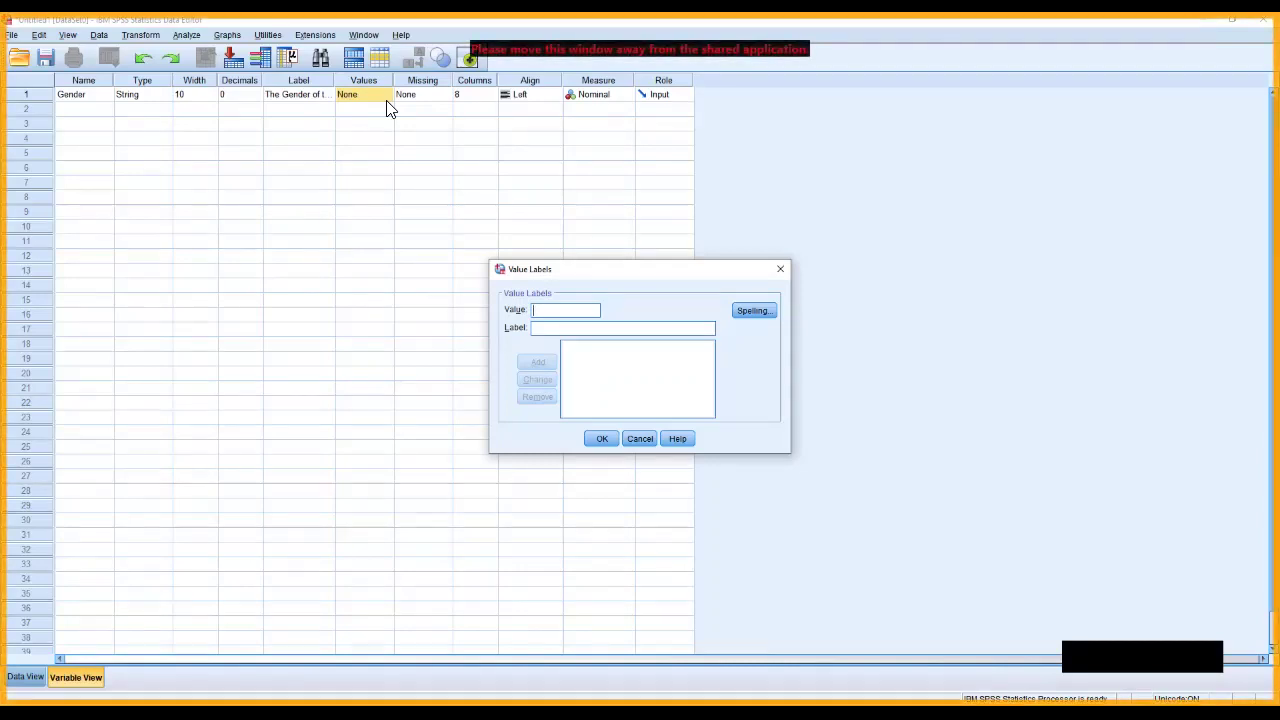
Add Gender value labels 1 = Male and 2 = Female.
{"action": "type", "text": "1"}
{"action": "left_click", "coordinate": [548, 331]}
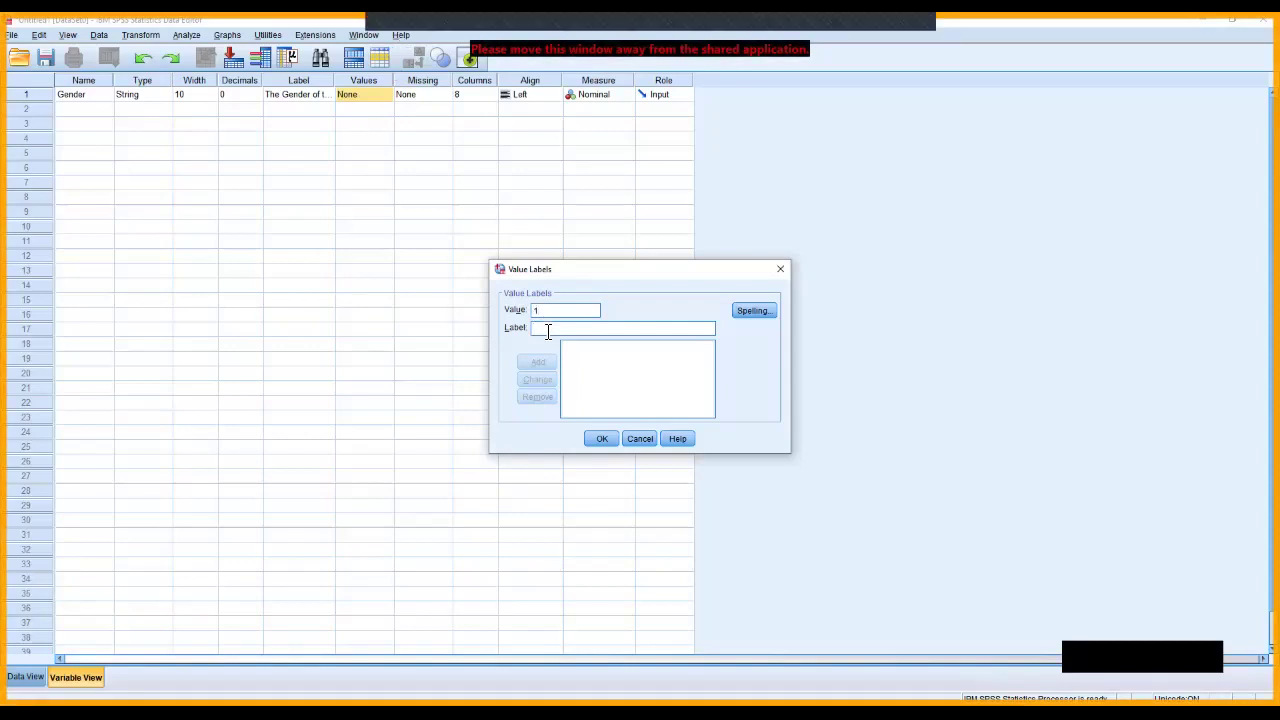
{"action": "type", "text": "Ma"}
{"action": "left_click", "coordinate": [550, 360]}
{"action": "type", "text": "2"}
{"action": "left_click", "coordinate": [555, 329]}
{"action": "type", "text": "Female"}
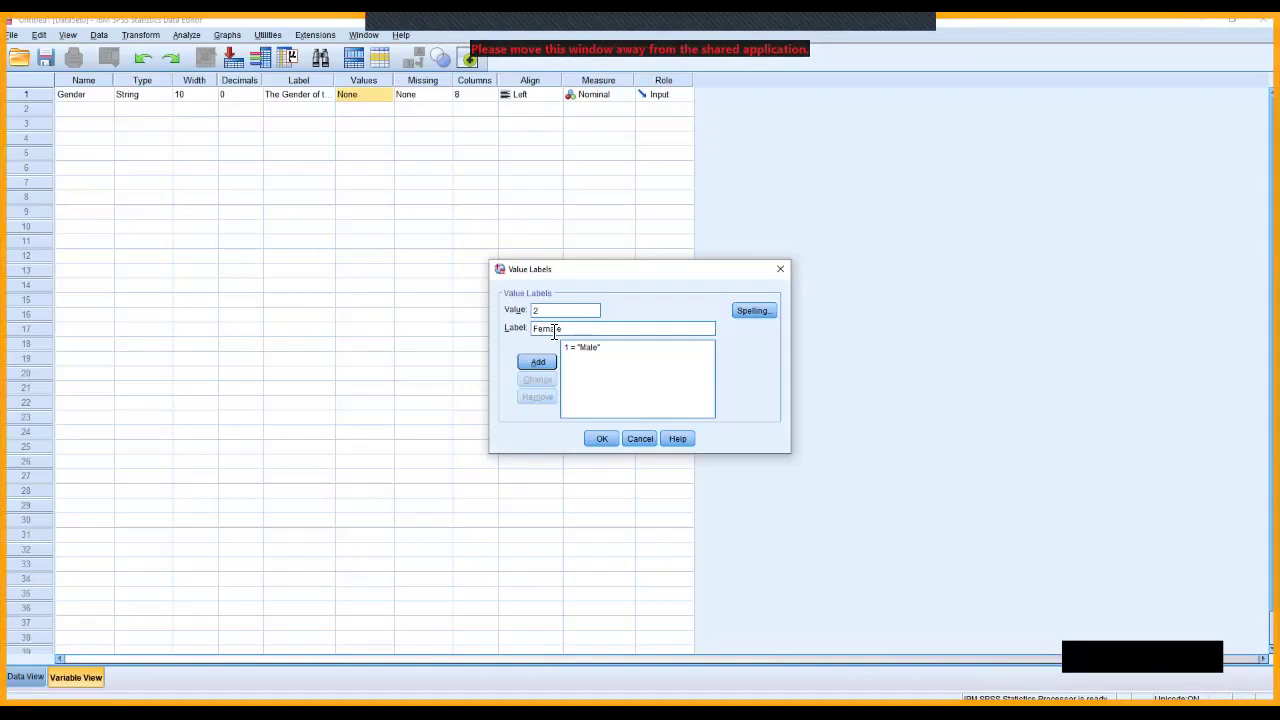
{"action": "left_click", "coordinate": [548, 361]}
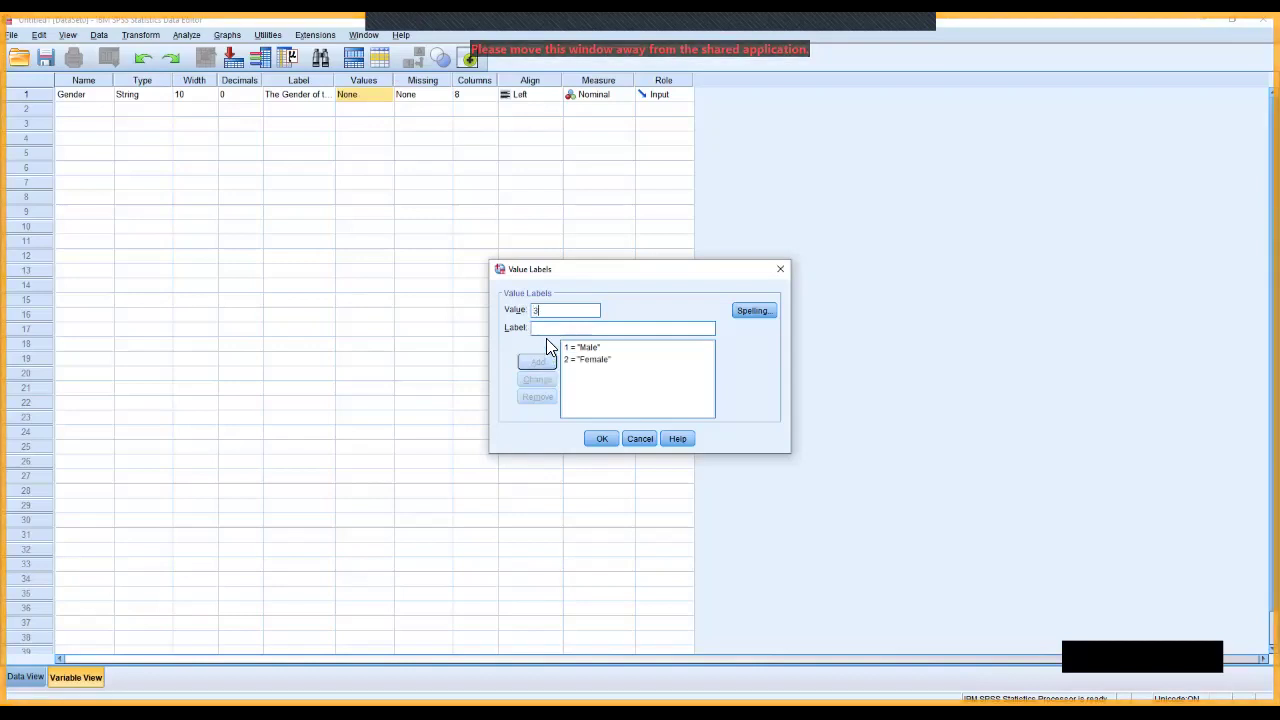
Add 3 = Prefer not to say and apply Gender's value labels.
{"action": "type", "text": "3"}
{"action": "left_click", "coordinate": [551, 328]}
{"action": "type", "text": "P"}
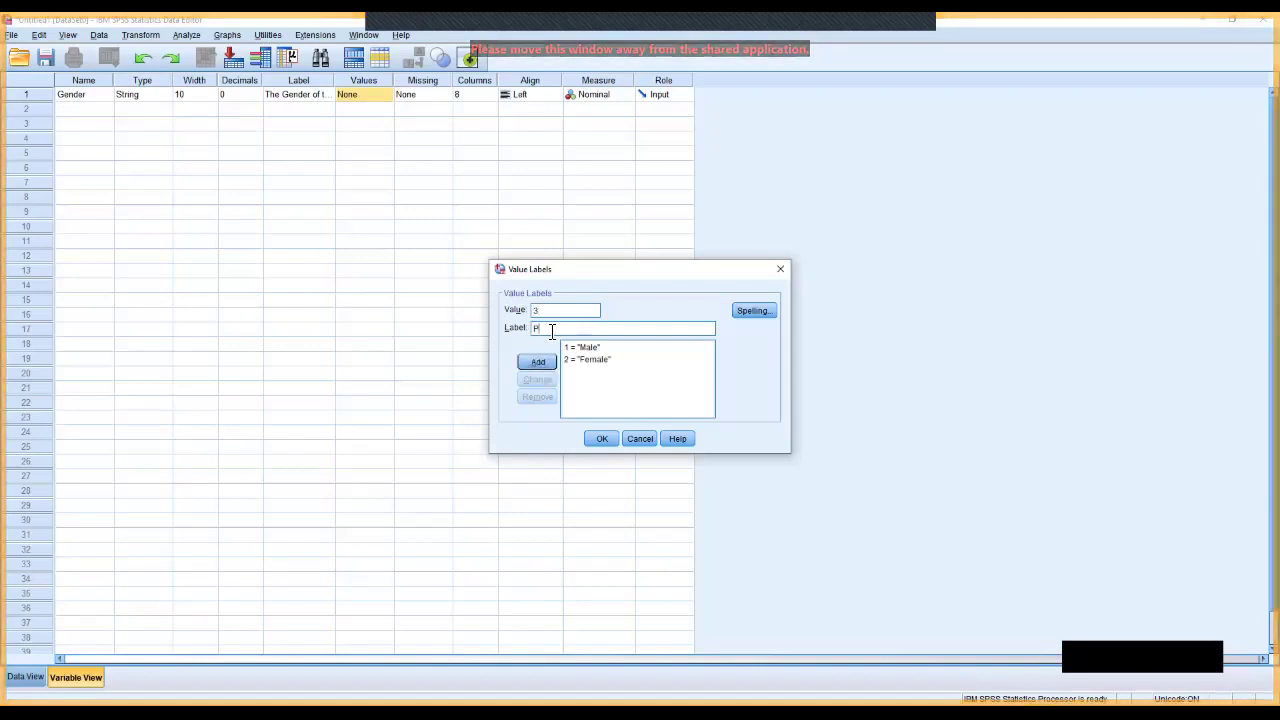
{"action": "type", "text": "refer not"}
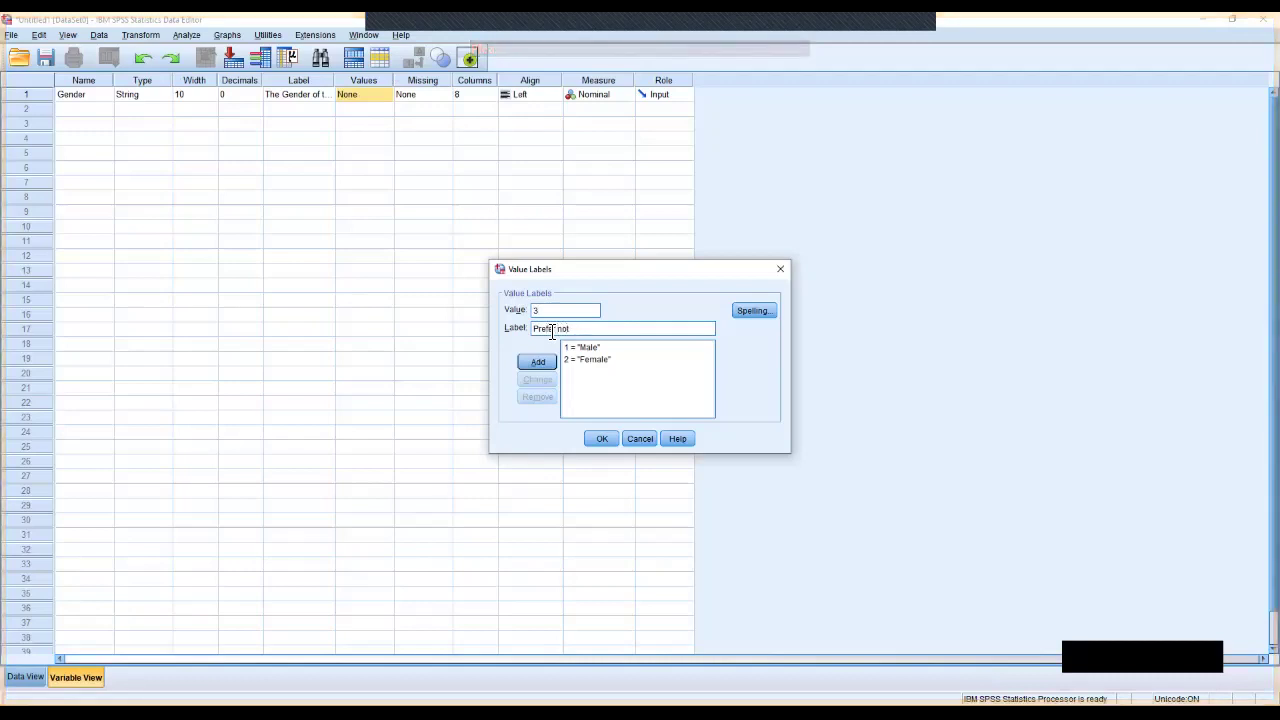
{"action": "type", "text": " to say"}
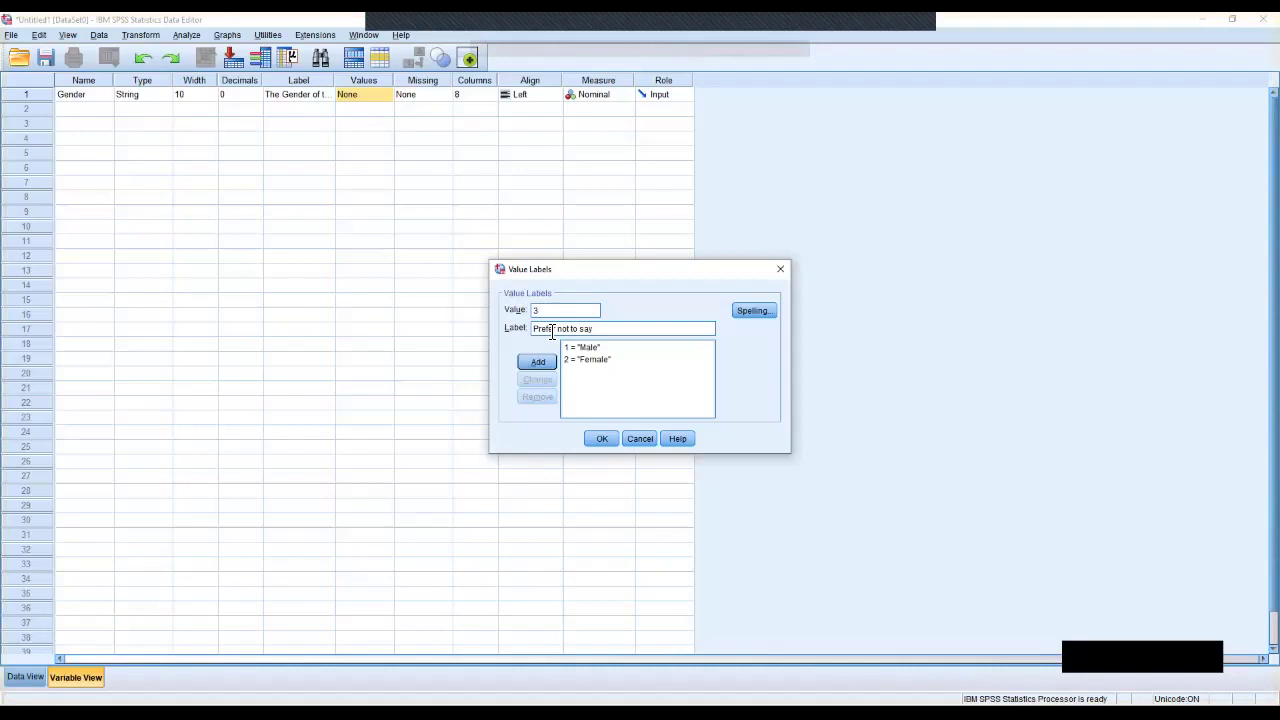
{"action": "left_click", "coordinate": [543, 357]}
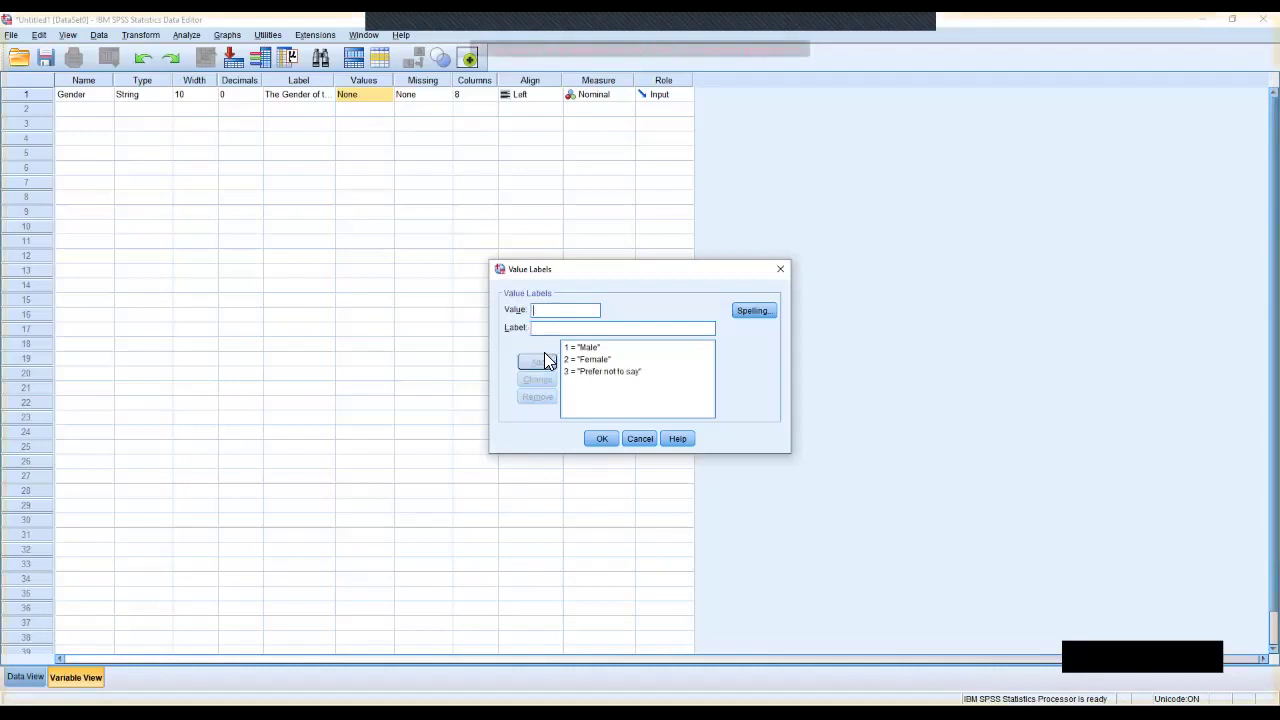
{"action": "left_click", "coordinate": [606, 439]}
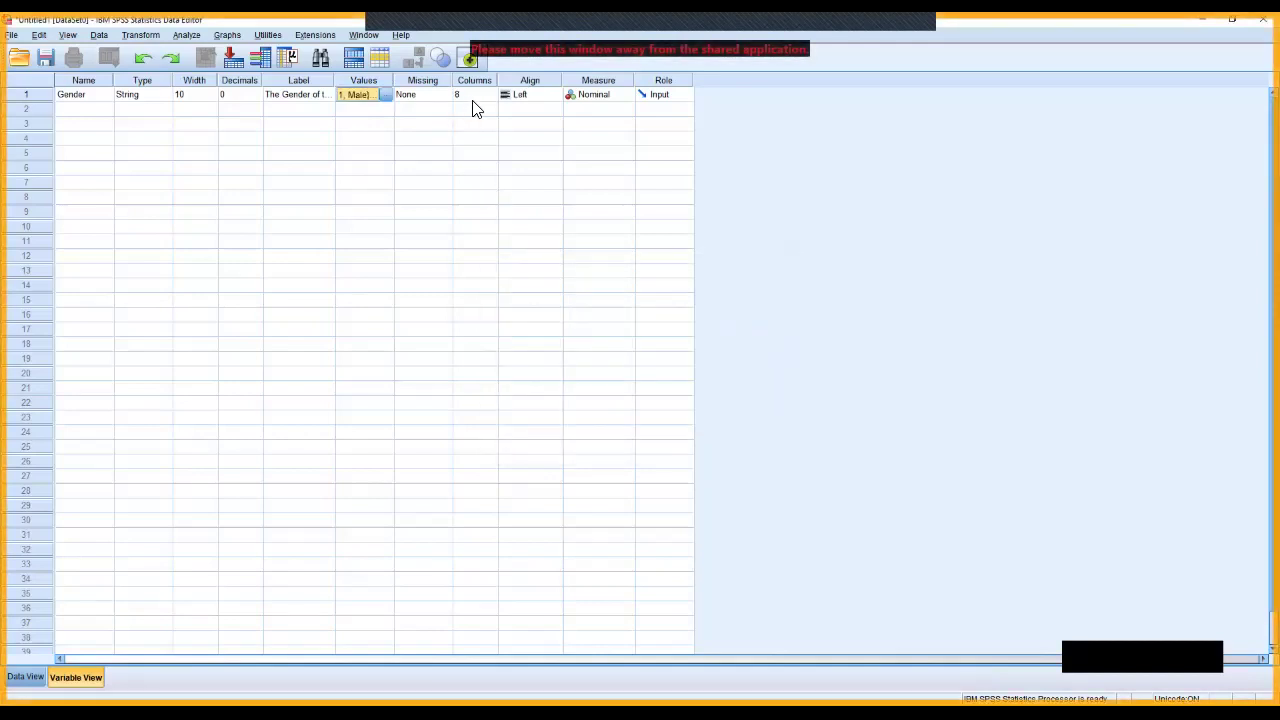
Raise Gender's Columns from 8 to 10, then come back to Variable View.
{"action": "left_click", "coordinate": [478, 100]}
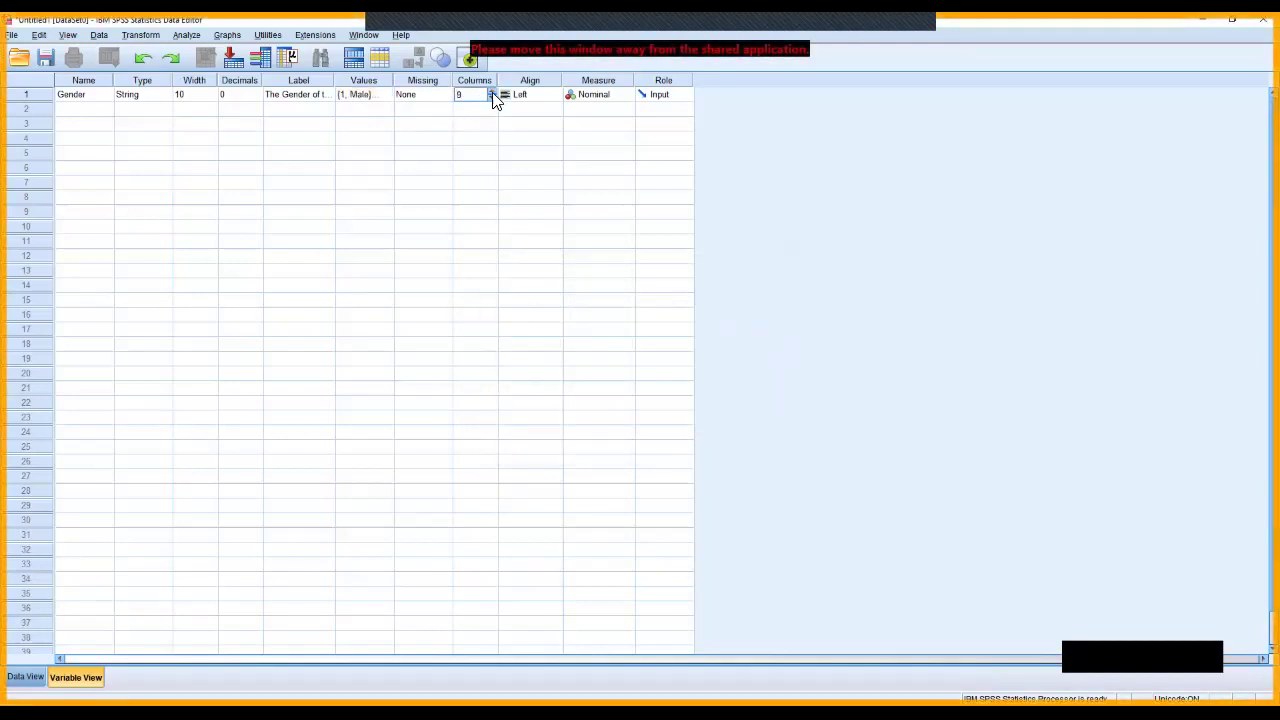
{"action": "left_click", "coordinate": [492, 92]}
{"action": "left_click", "coordinate": [492, 92]}
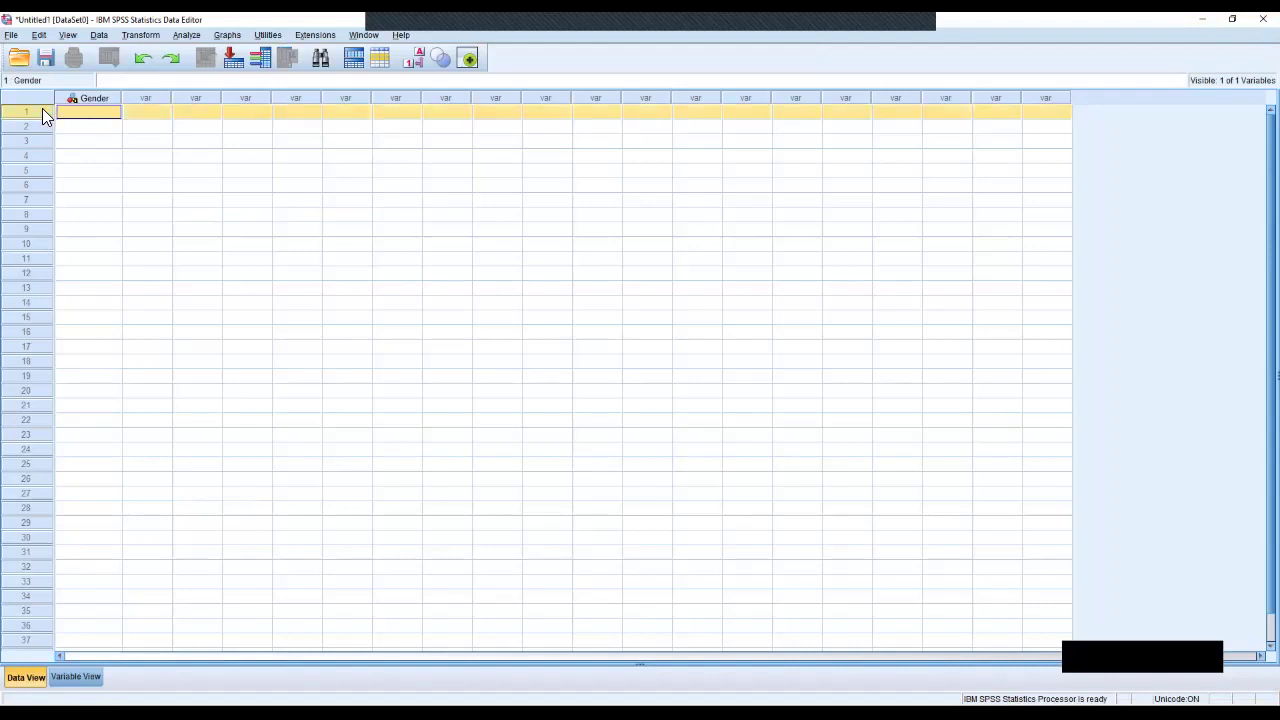
{"action": "left_click", "coordinate": [76, 677]}
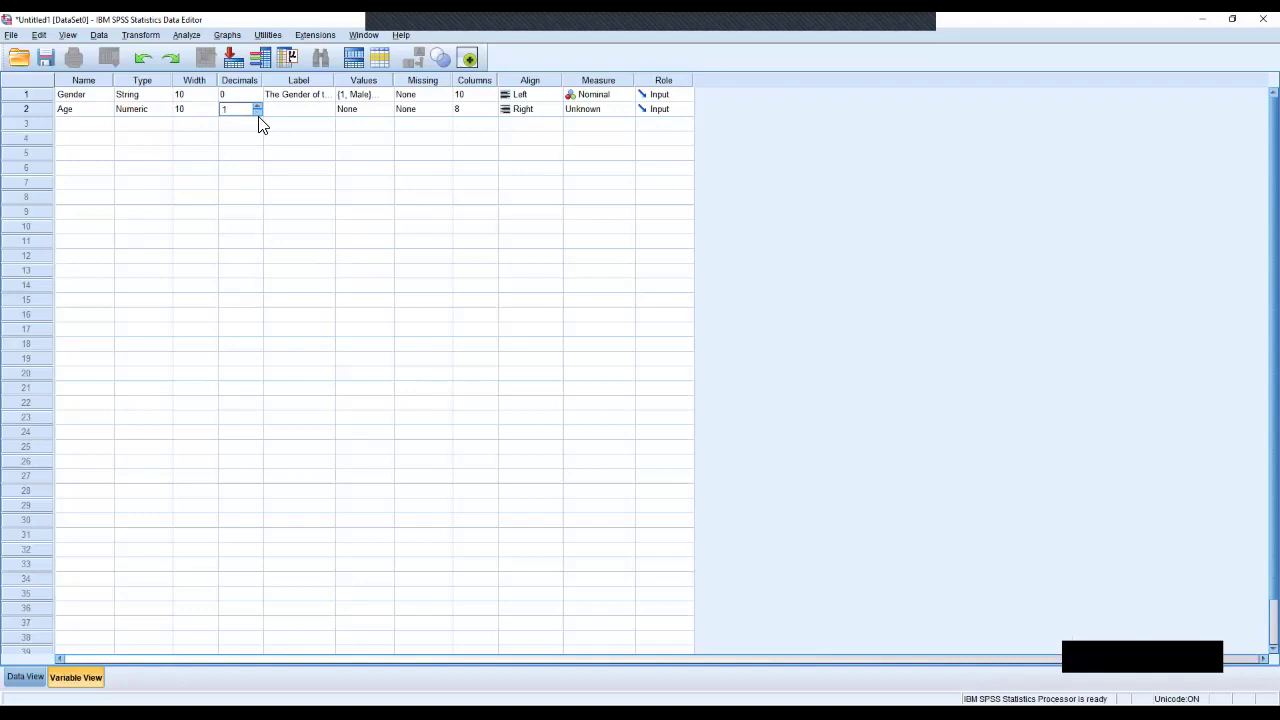
Give Age 0 decimals and the label 'The Age of the Respondent', then open its Value Labels.
{"action": "left_click", "coordinate": [281, 113]}
{"action": "type", "text": "Th"}
{"action": "type", "text": "e Age of the Res"}
{"action": "type", "text": "pondents"}
{"action": "left_click", "coordinate": [360, 110]}
{"action": "left_click", "coordinate": [387, 109]}
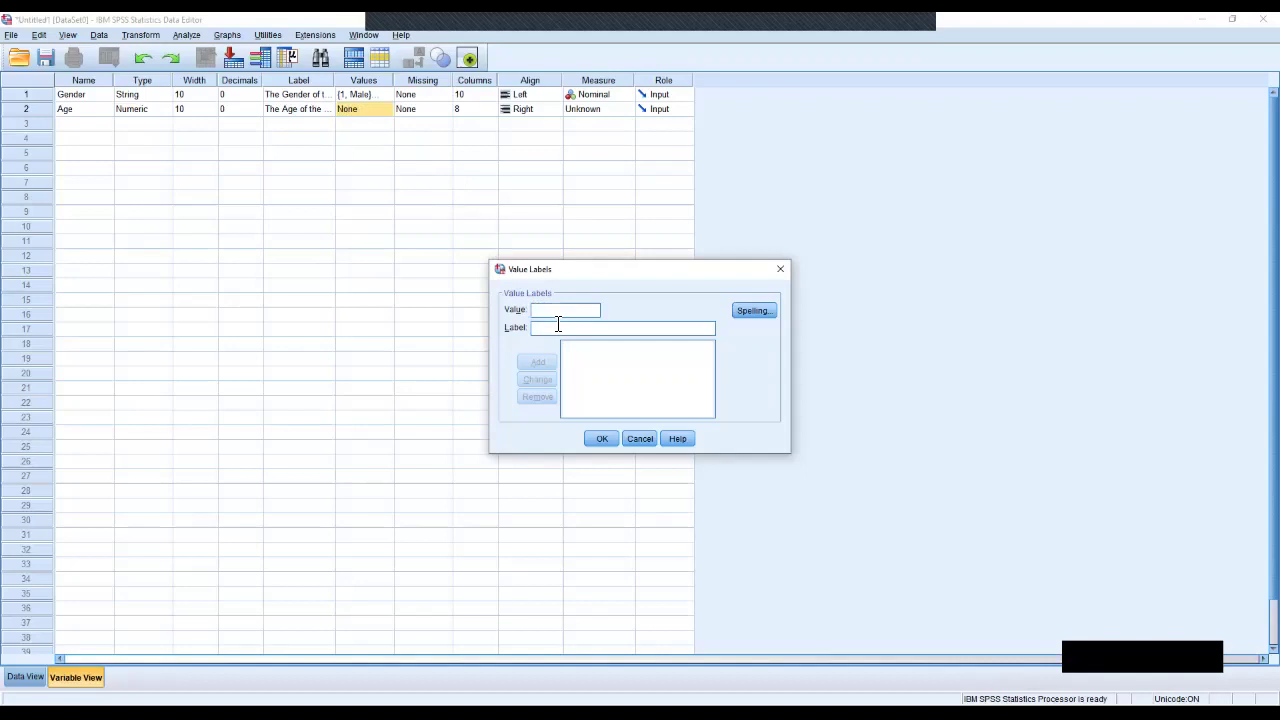
Add Age value labels 1 = Under 25 years and 2 = 26-35 years.
{"action": "type", "text": "1"}
{"action": "left_click", "coordinate": [560, 329]}
{"action": "type", "text": "Under"}
{"action": "type", "text": " 5 years"}
{"action": "left_click", "coordinate": [540, 362]}
{"action": "type", "text": "2"}
{"action": "type", "text": "25"}
{"action": "type", "text": "-35"}
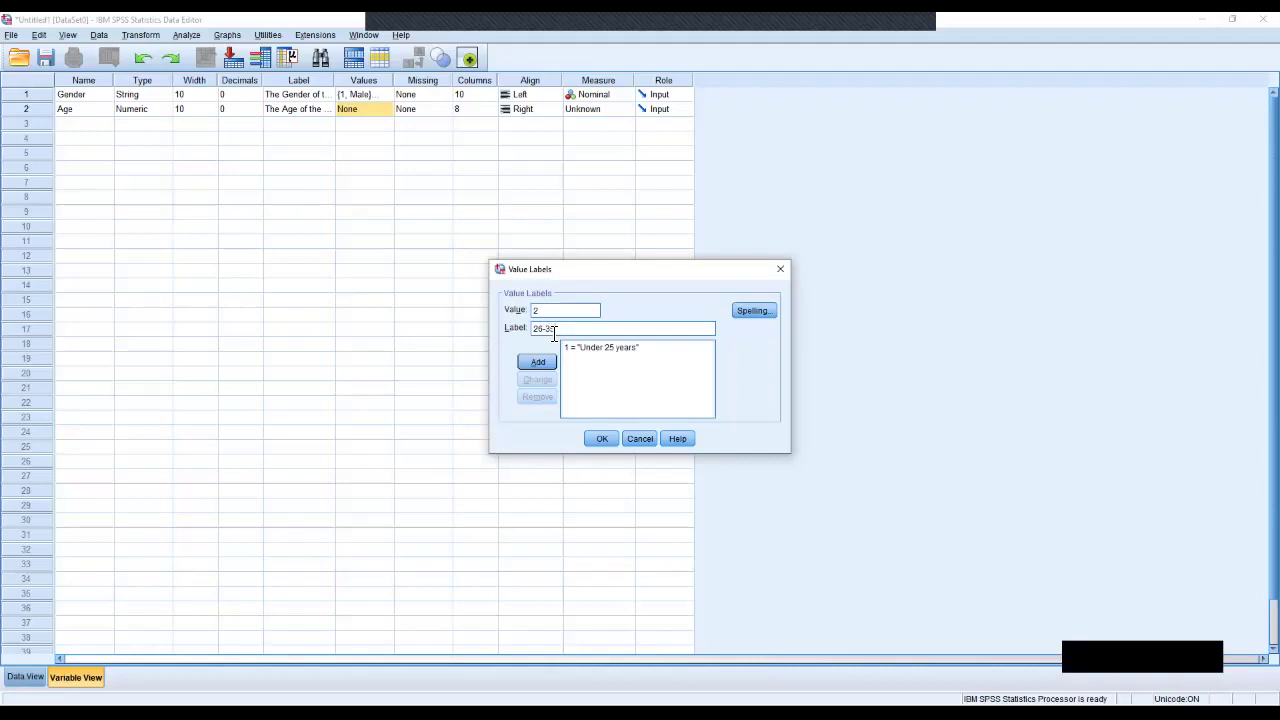
{"action": "type", "text": " years"}
{"action": "left_click", "coordinate": [546, 360]}
Add 3 = 36-45 years and 4 = Over 46 years, then apply Age's value labels.
{"action": "type", "text": "336-45 years"}
{"action": "left_click", "coordinate": [540, 361]}
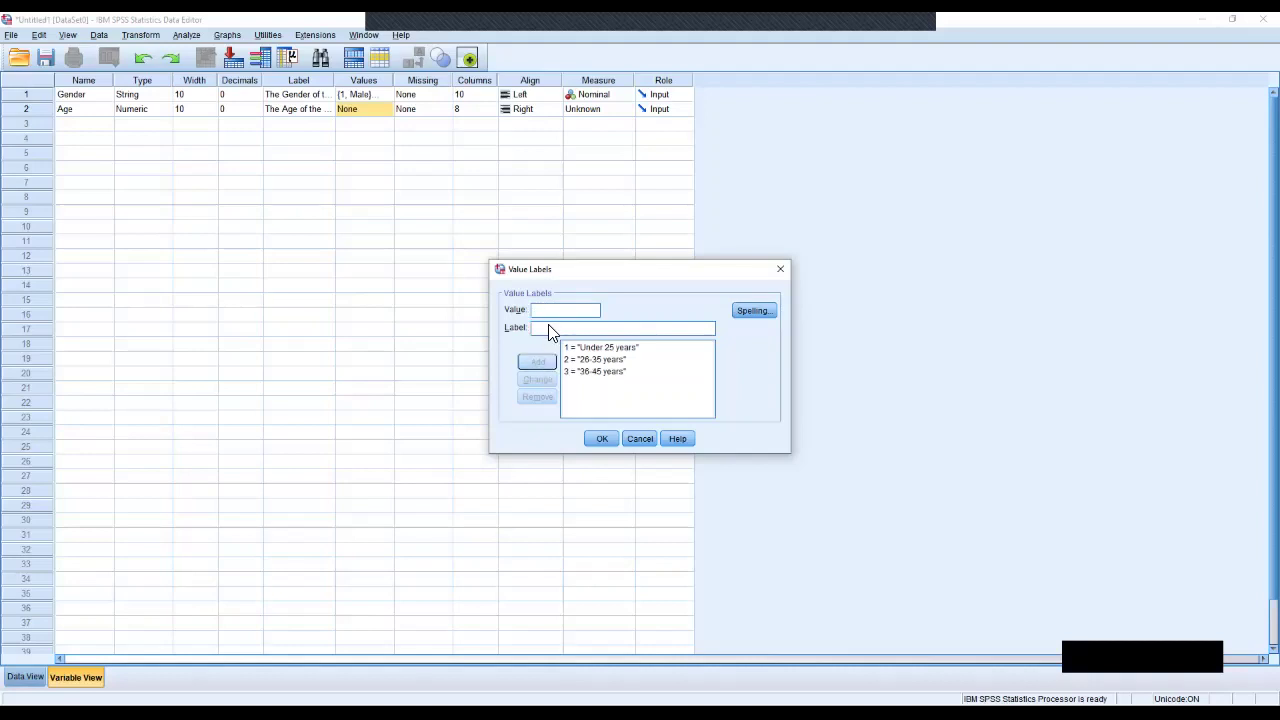
{"action": "type", "text": "4"}
{"action": "left_click", "coordinate": [553, 330]}
{"action": "type", "text": "Over 46 years"}
{"action": "left_click", "coordinate": [550, 360]}
{"action": "left_click", "coordinate": [603, 440]}
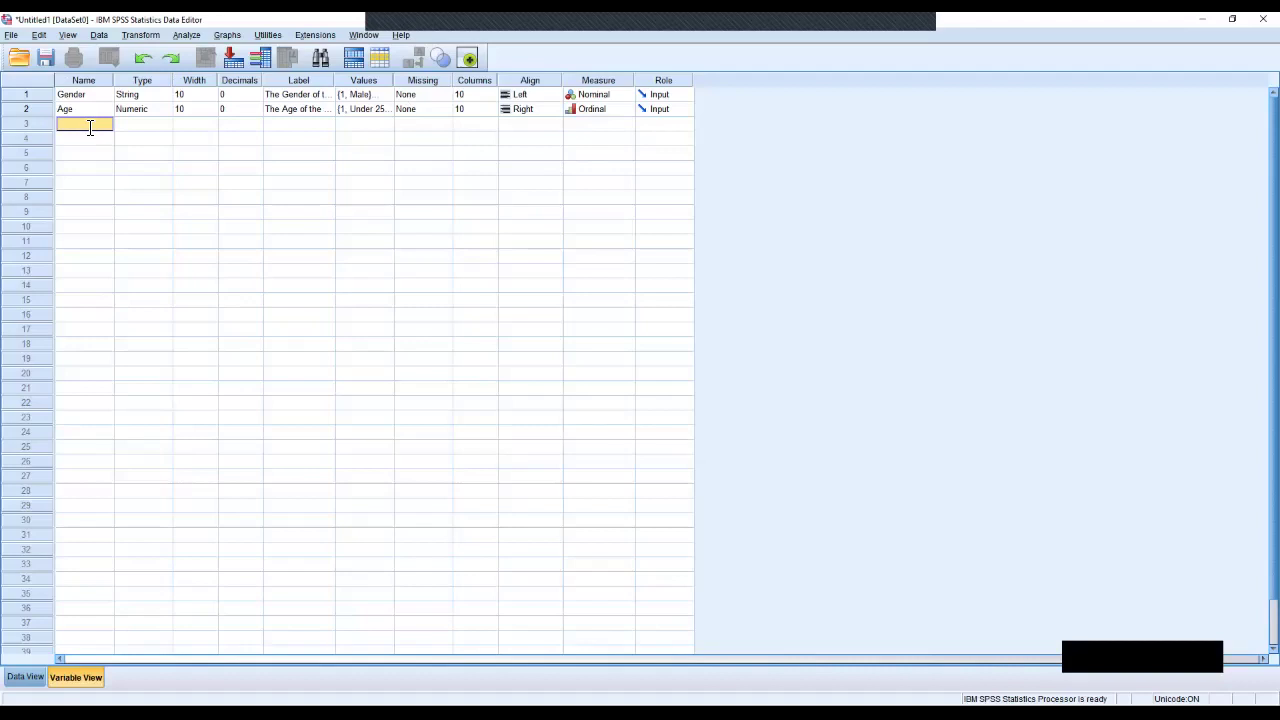
Name the third variable Question1 and make its type String.
{"action": "type", "text": "Question1"}
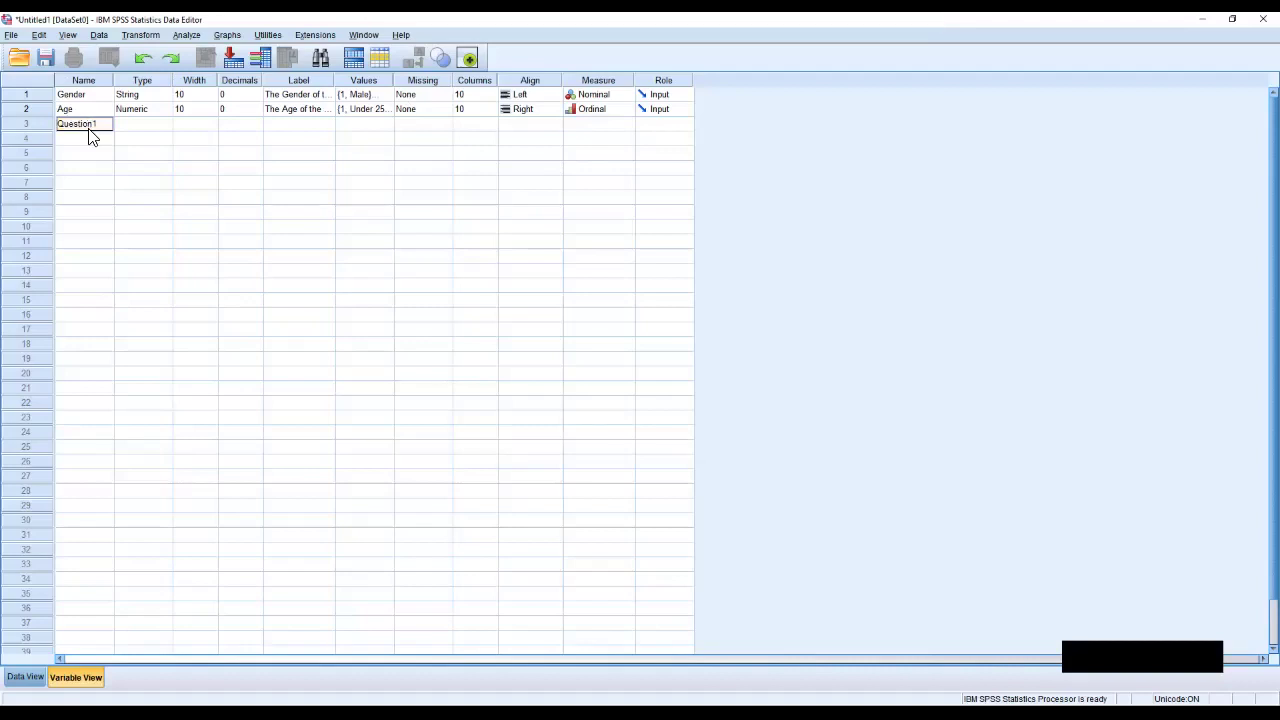
{"action": "key", "text": "Tab"}
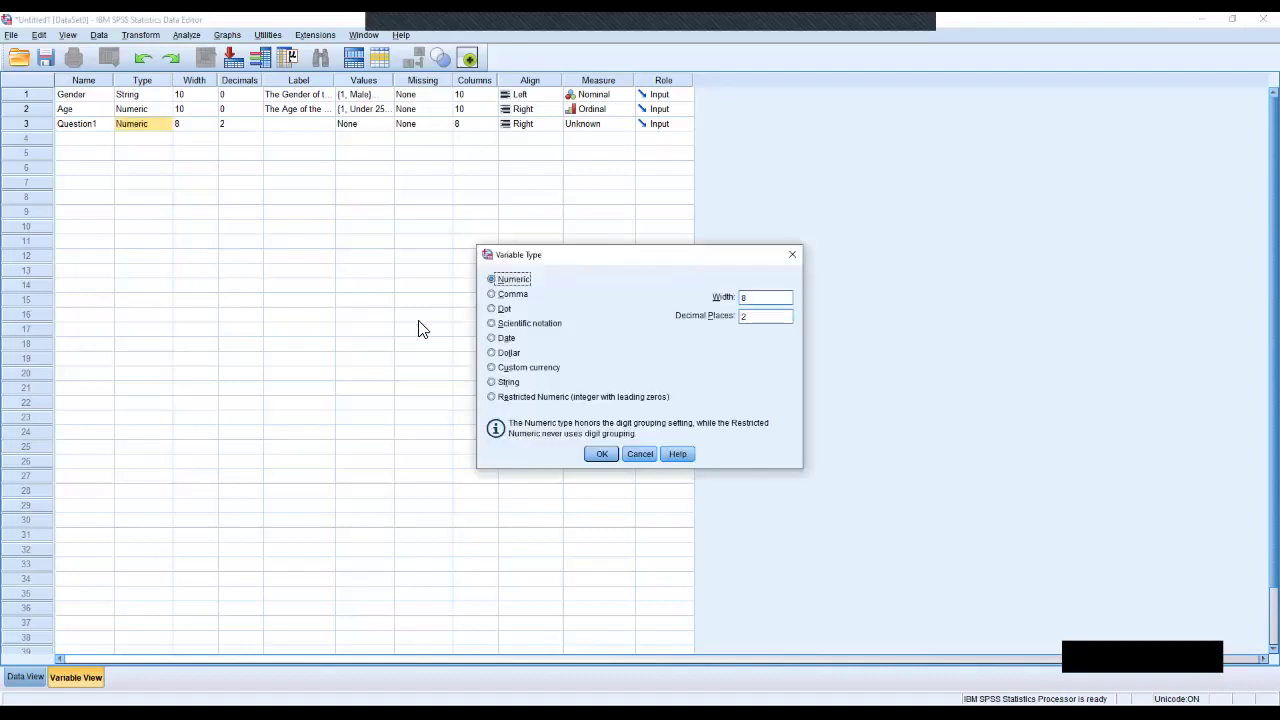
{"action": "left_click", "coordinate": [506, 386]}
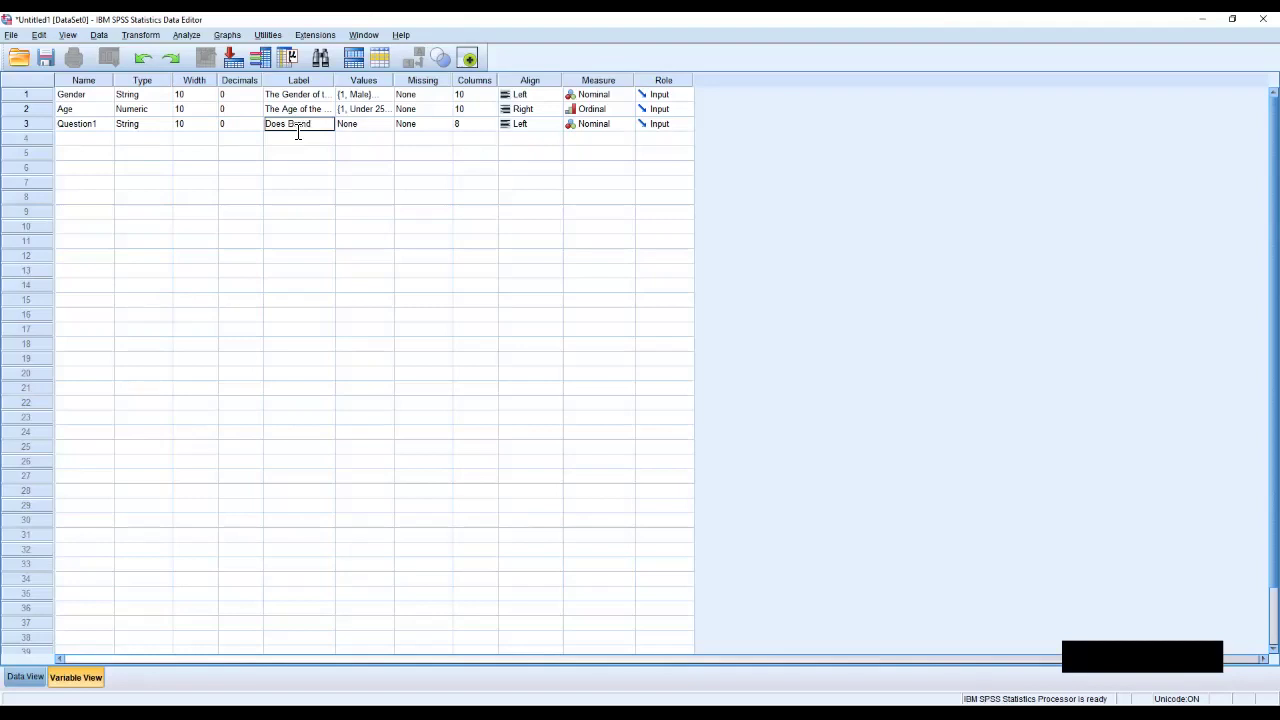
Label Question1 'Does Brand name influences customer purchase'.
{"action": "type", "text": "name influences"}
{"action": "key", "text": "BackSpace"}
{"action": "key", "text": "BackSpace"}
{"action": "key", "text": "BackSpace"}
{"action": "key", "text": "BackSpace"}
{"action": "key", "text": "BackSpace"}
{"action": "type", "text": "ences customer purchase"}
Open Question1's Value Labels and add 1 = Strongly Disagree.
{"action": "left_click", "coordinate": [386, 122]}
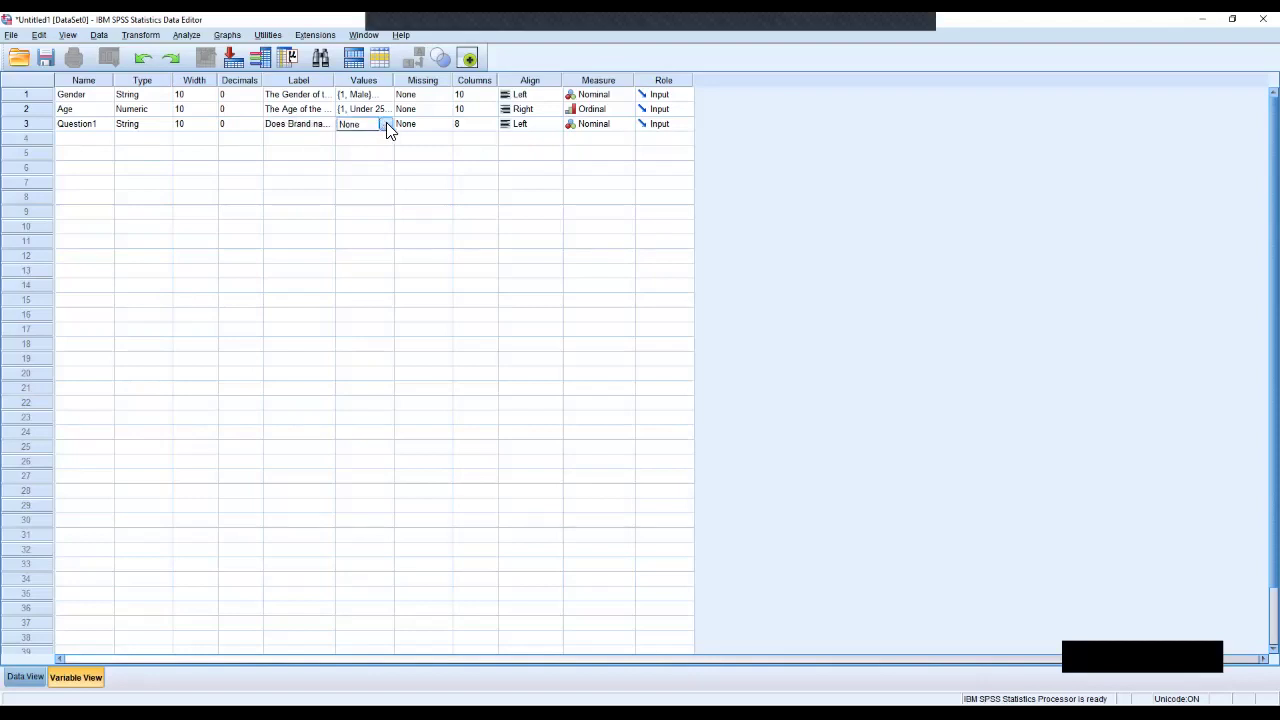
{"action": "left_click", "coordinate": [386, 122]}
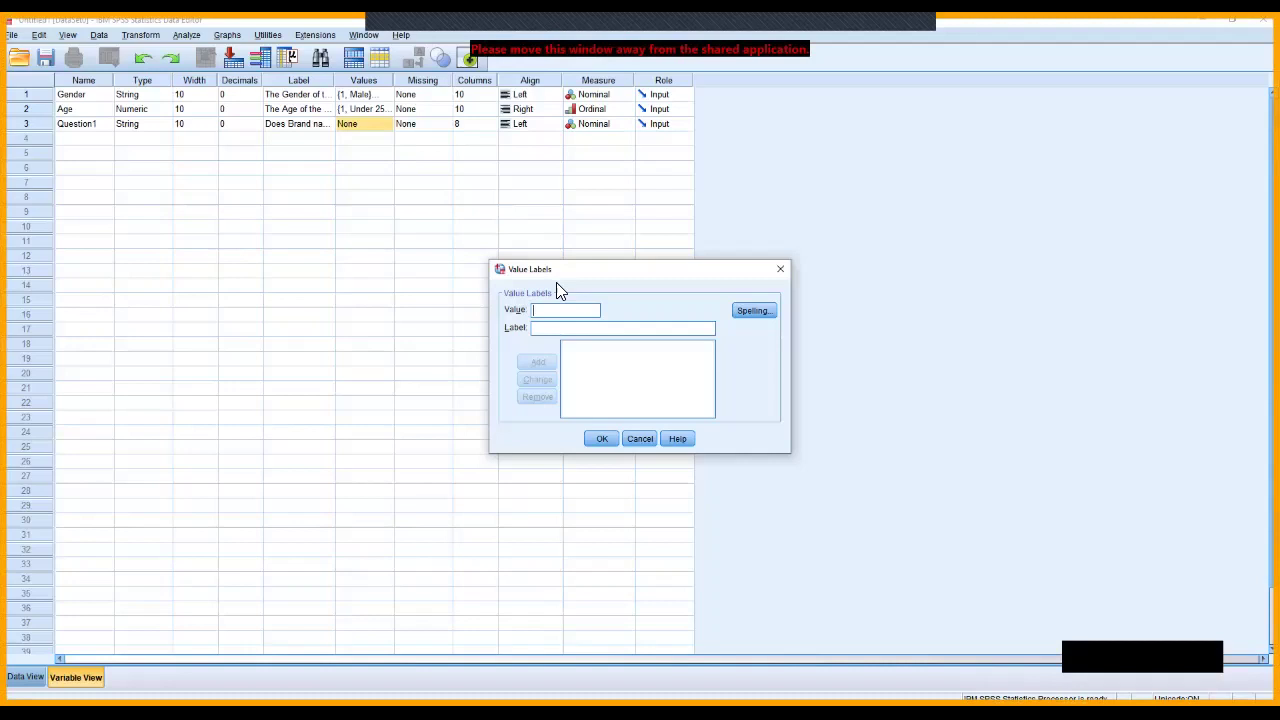
{"action": "type", "text": "1"}
{"action": "left_click", "coordinate": [550, 326]}
{"action": "type", "text": "Strongly D"}
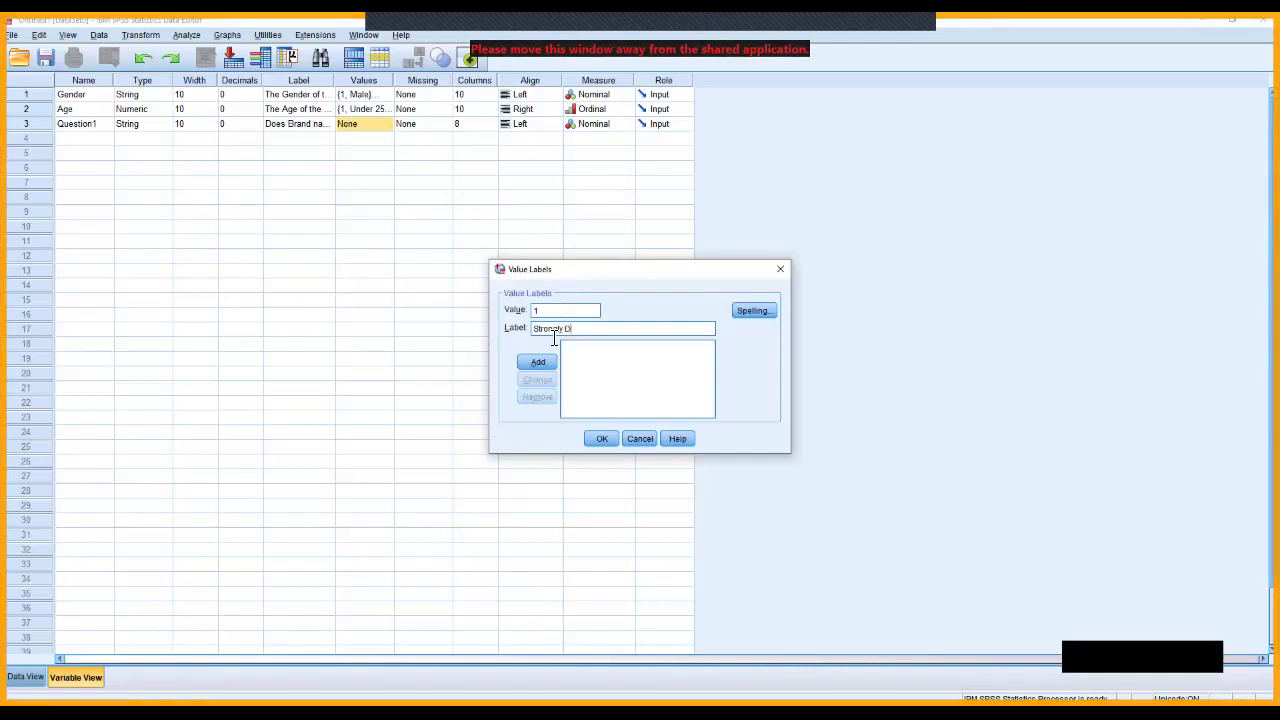
{"action": "type", "text": "isage"}
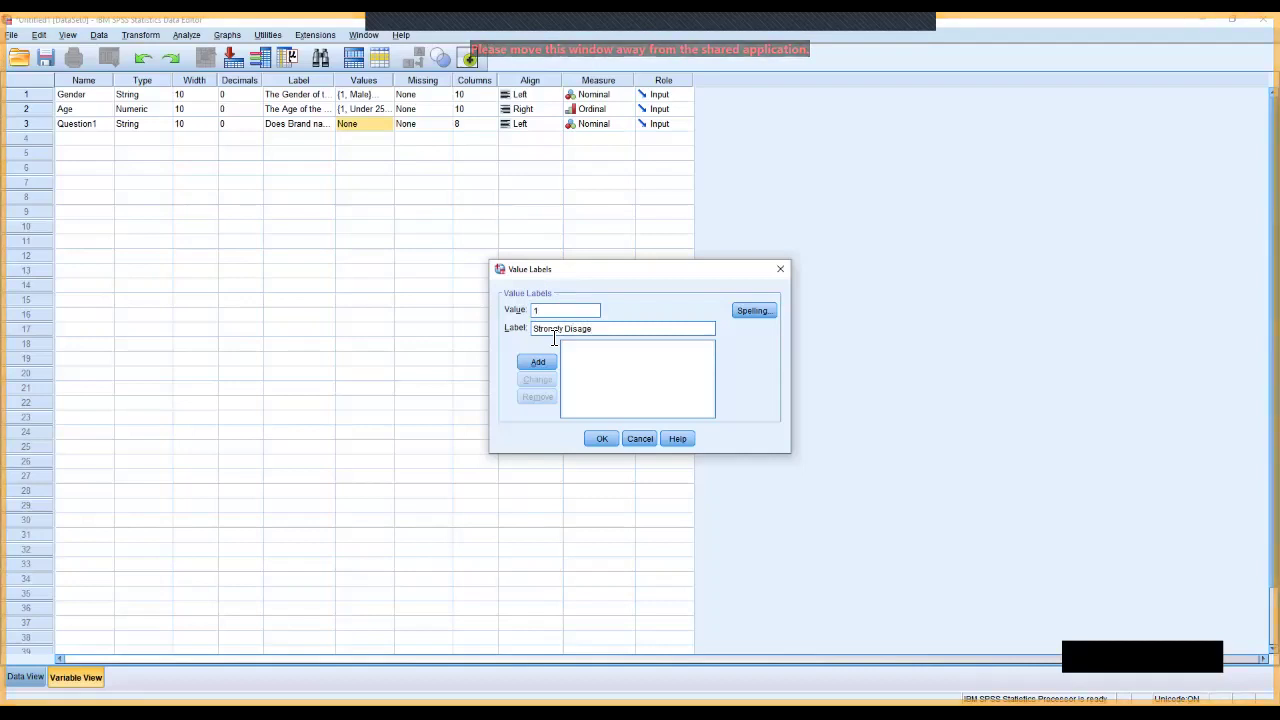
{"action": "key", "text": "BackSpace"}
{"action": "type", "text": "ree"}
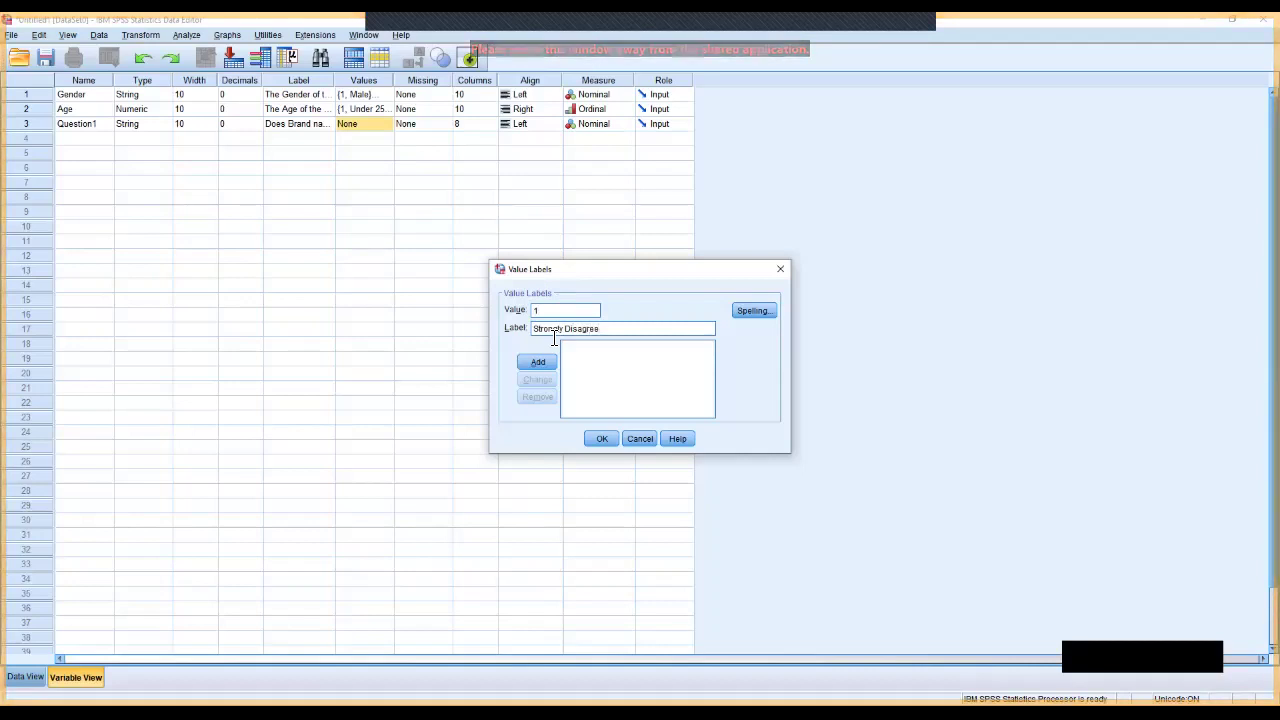
{"action": "left_click", "coordinate": [538, 362]}
Add Question1 labels 2 = Disagree and 3 = Indifference.
{"action": "type", "text": "2"}
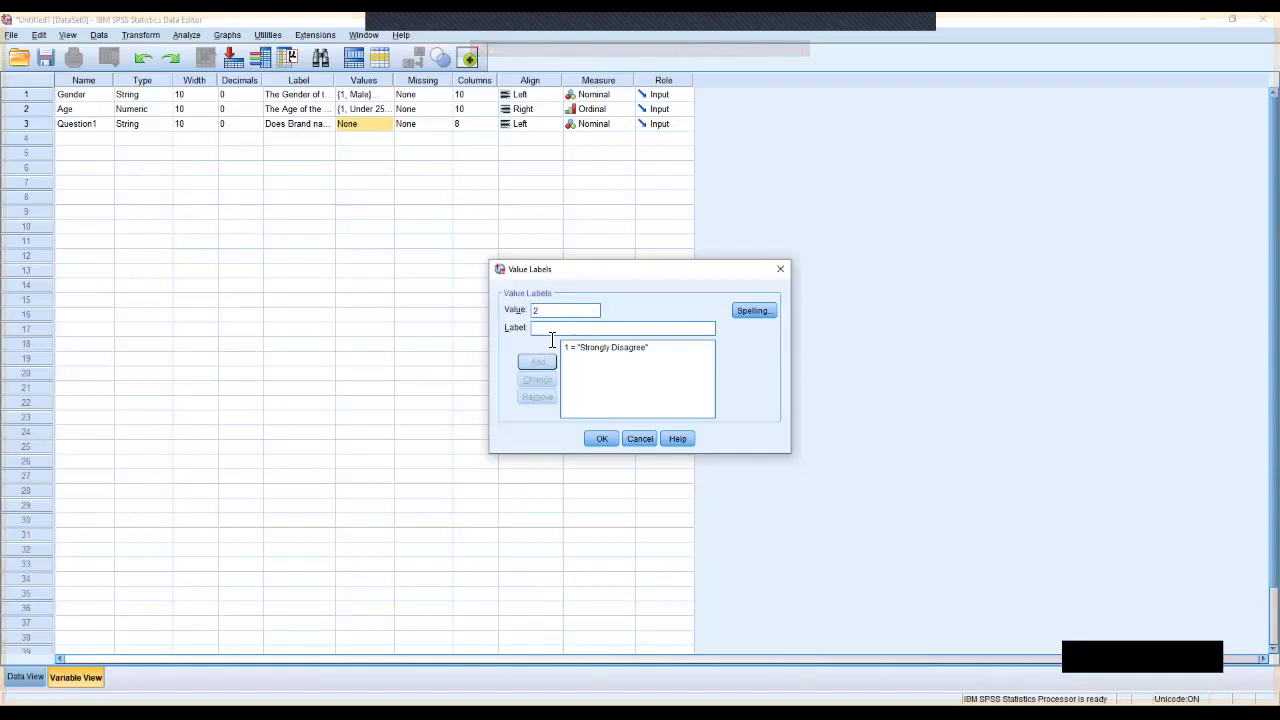
{"action": "left_click", "coordinate": [551, 329]}
{"action": "type", "text": "Disagree"}
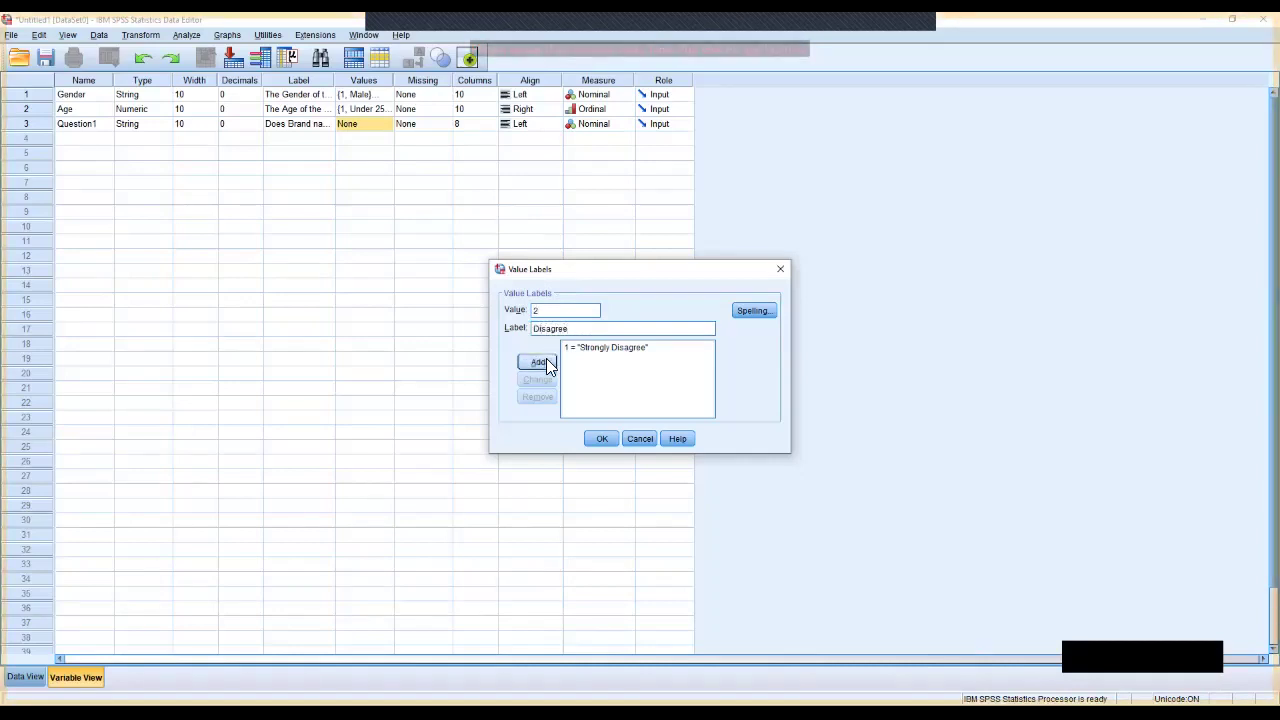
{"action": "left_click", "coordinate": [546, 362]}
{"action": "type", "text": "3"}
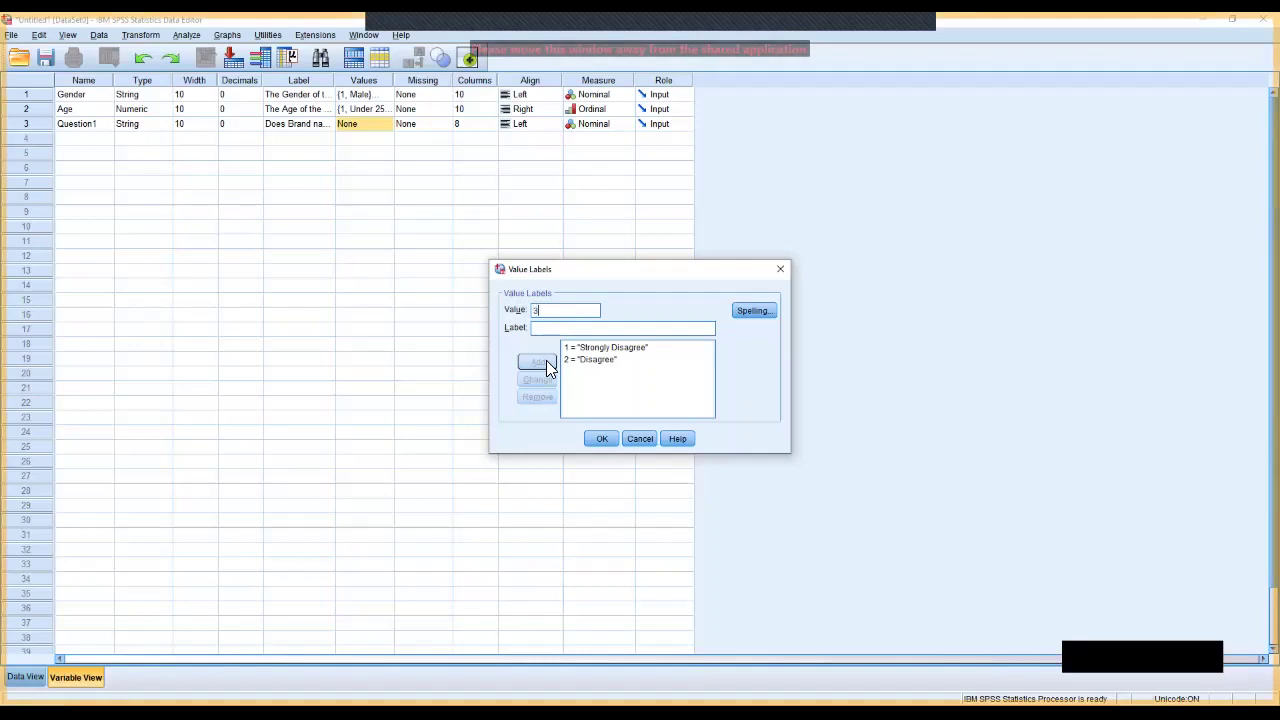
{"action": "key", "text": "Tab"}
{"action": "type", "text": "Ind"}
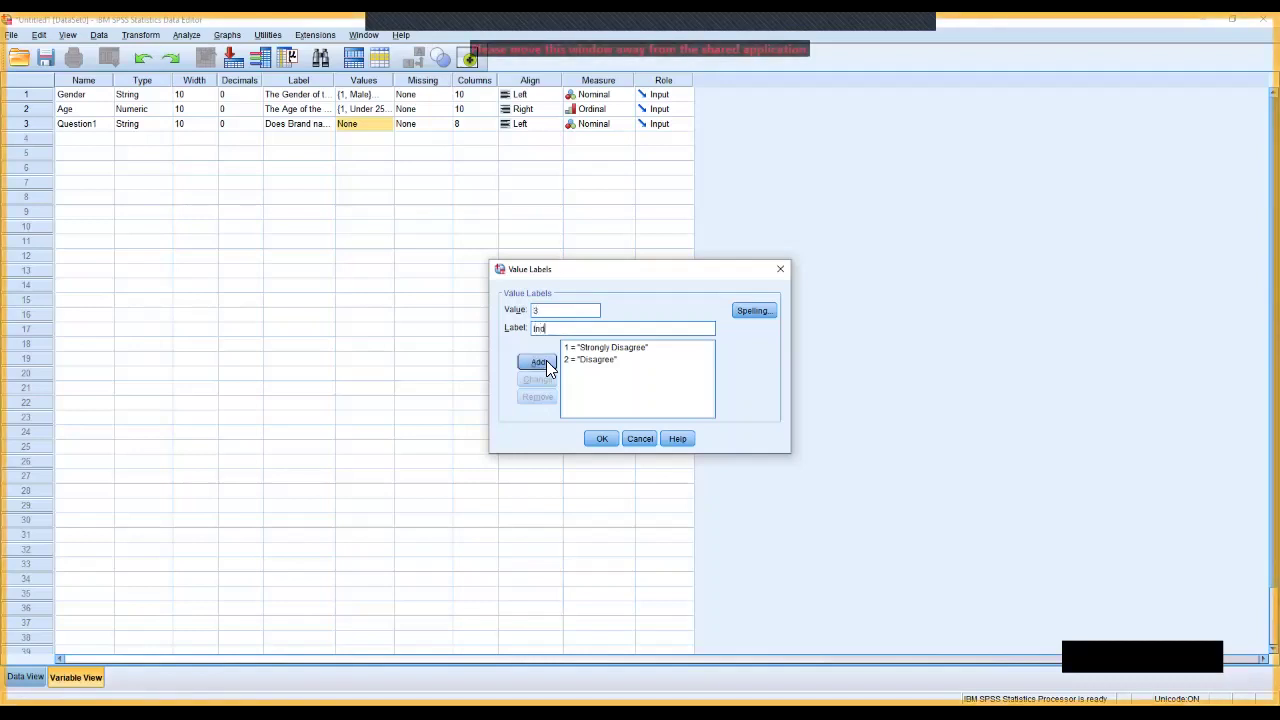
{"action": "type", "text": "iff"}
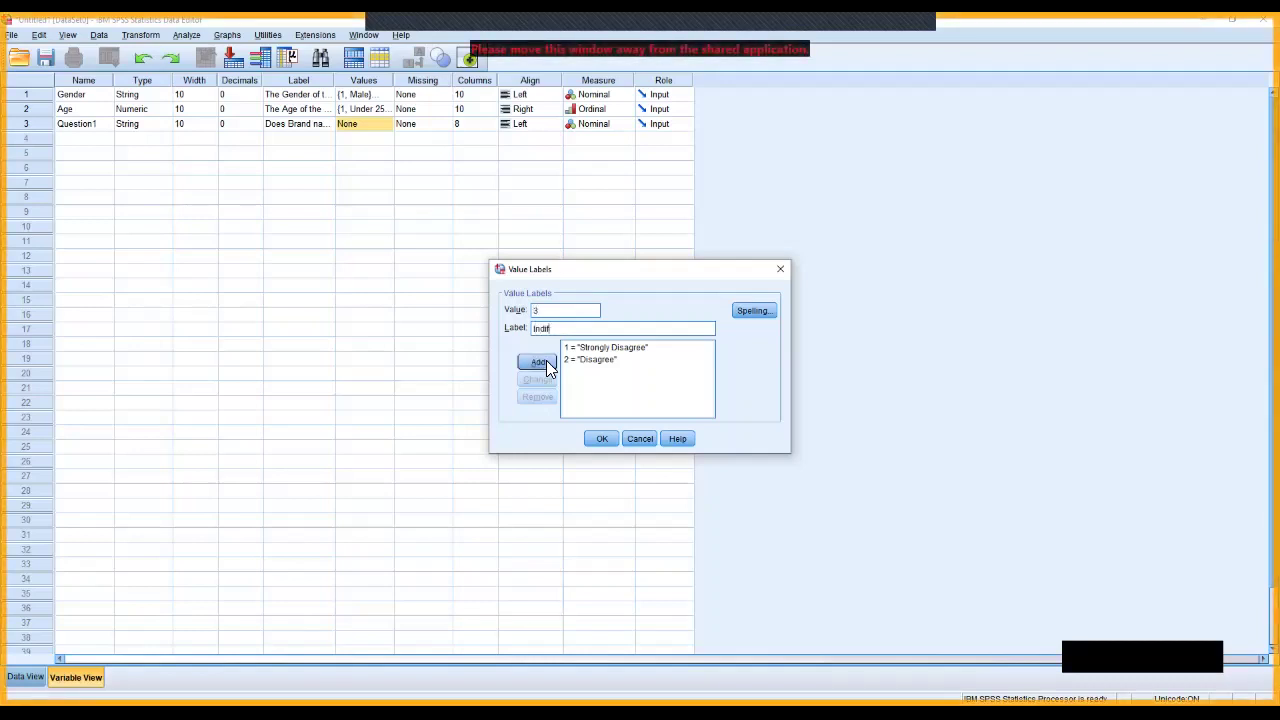
{"action": "type", "text": "erence"}
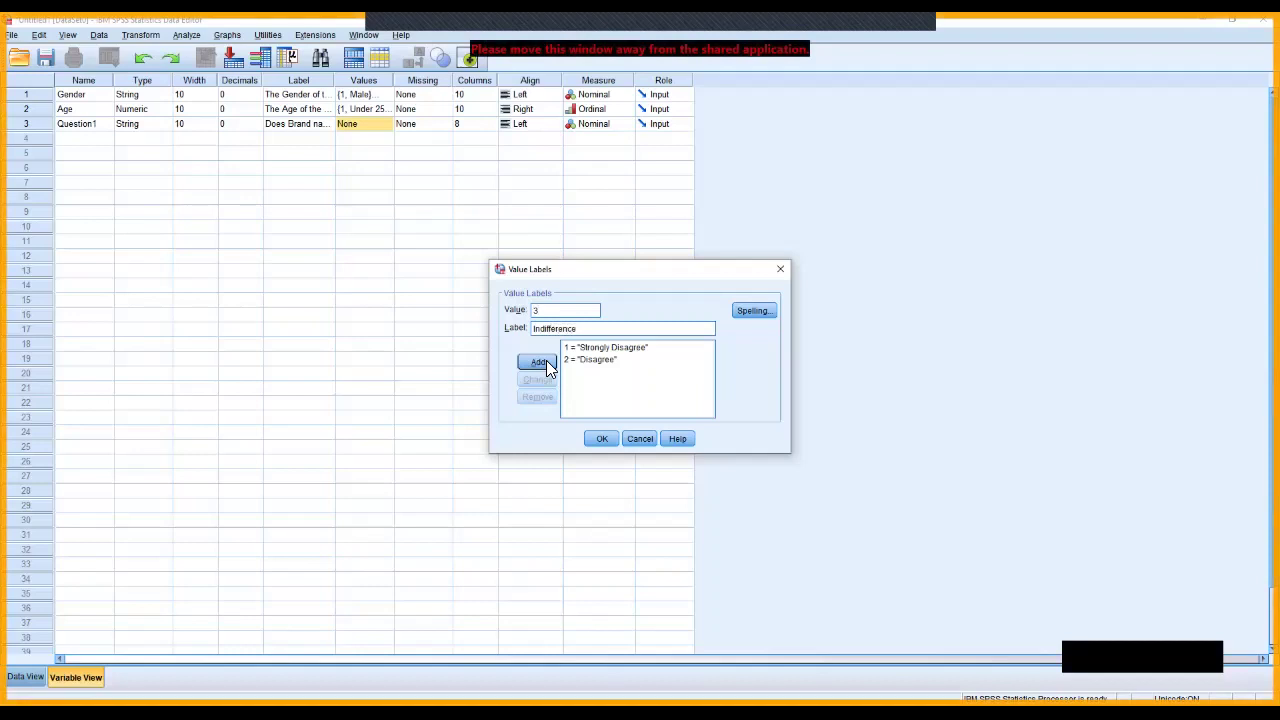
{"action": "left_click", "coordinate": [540, 364]}
Add Question1 labels 4 = Agree and 5 = Strongly Agree.
{"action": "type", "text": "4"}
{"action": "left_click", "coordinate": [553, 330]}
{"action": "type", "text": "Agree"}
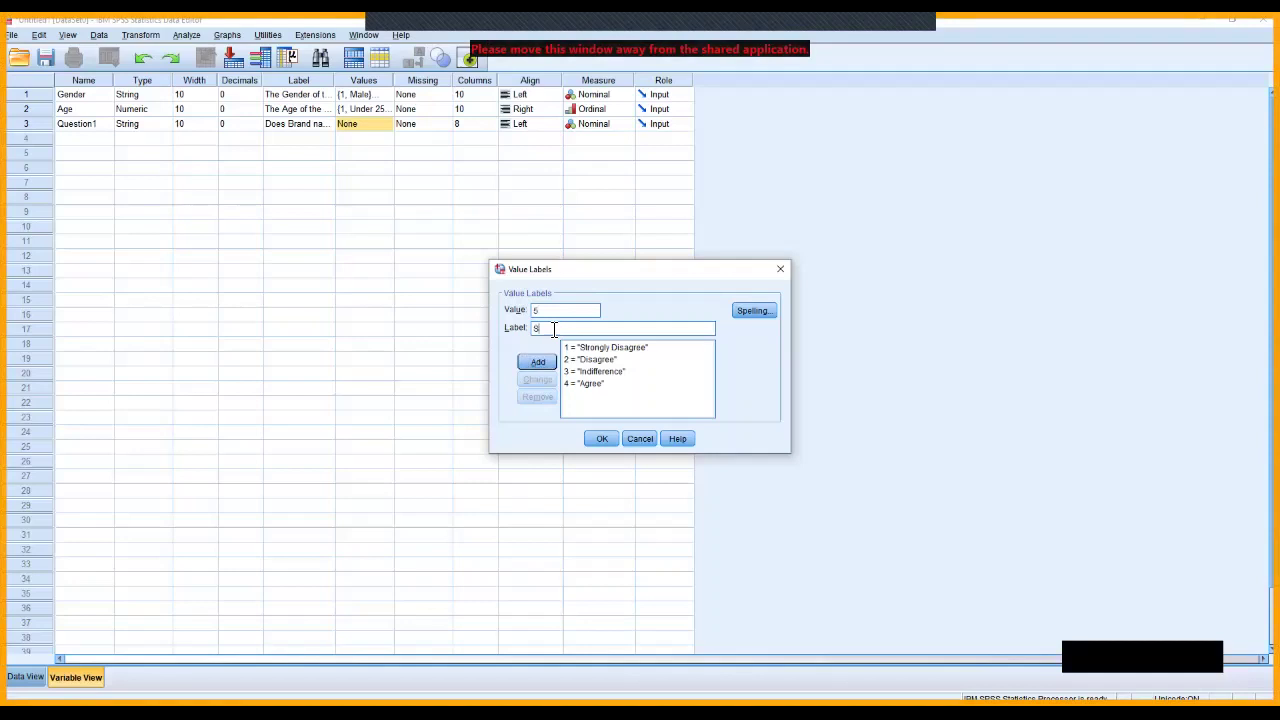
{"action": "type", "text": "ngly A"}
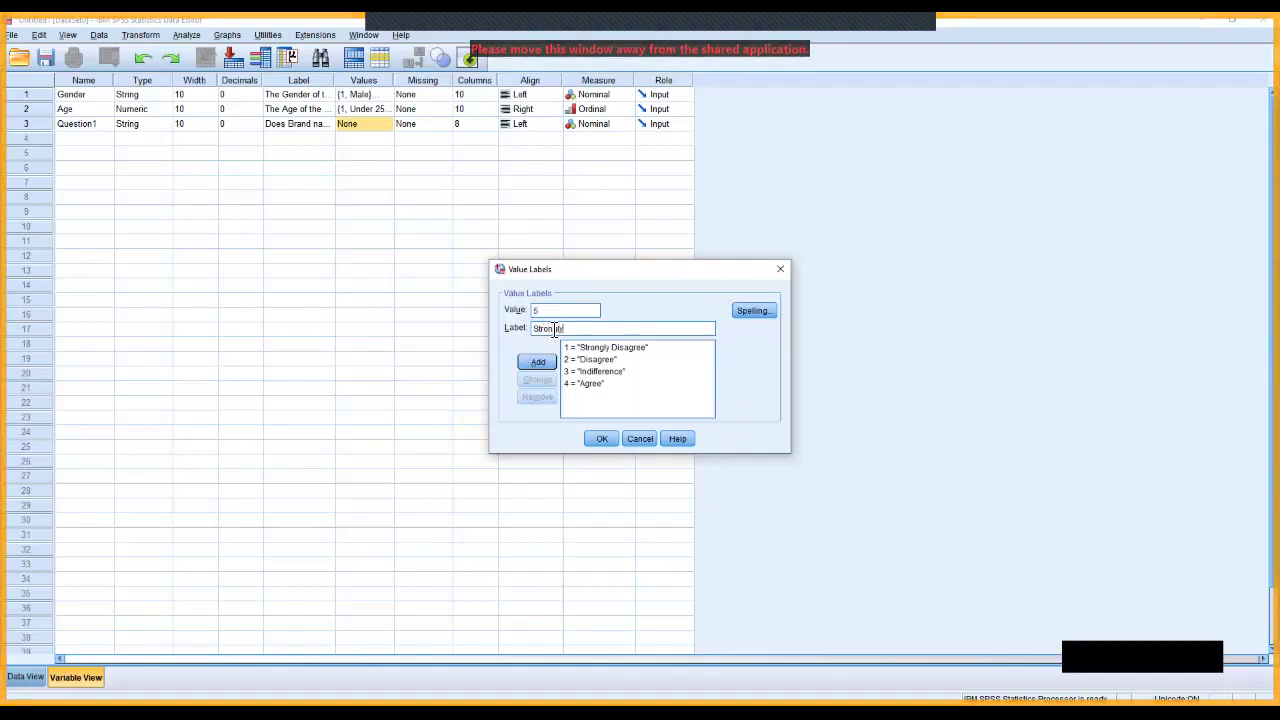
{"action": "type", "text": "gree"}
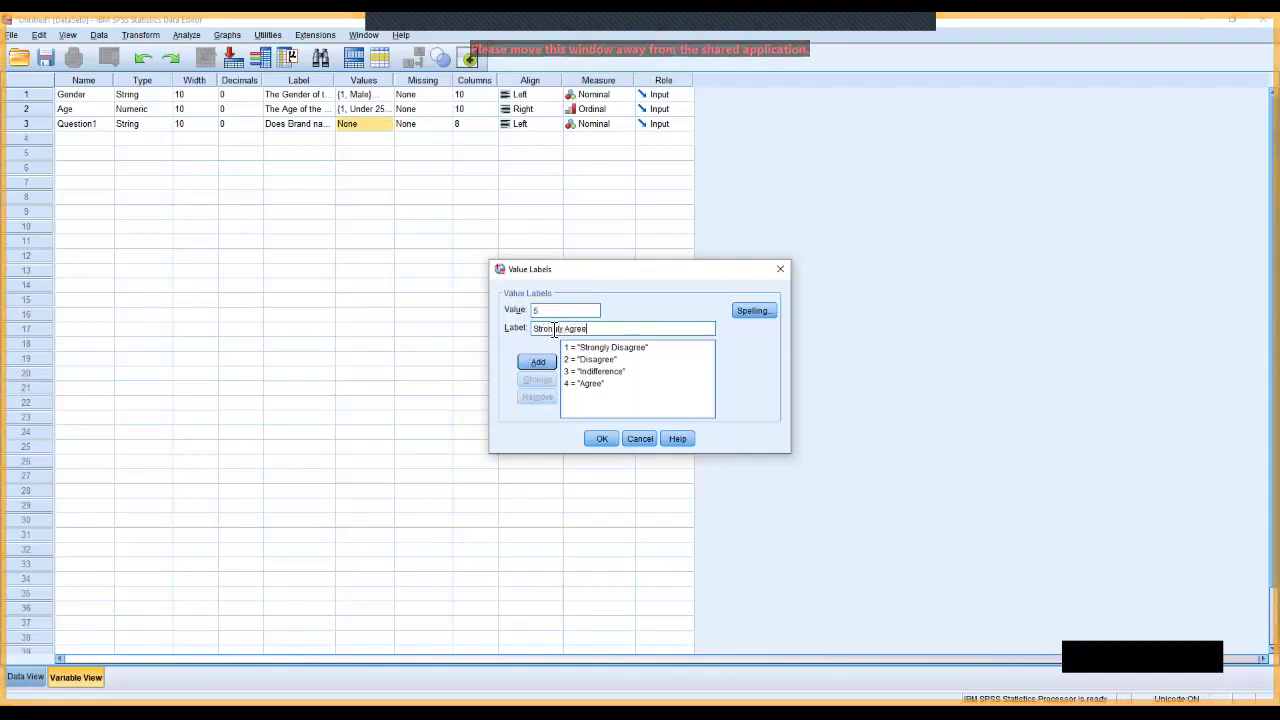
{"action": "left_click", "coordinate": [546, 360]}
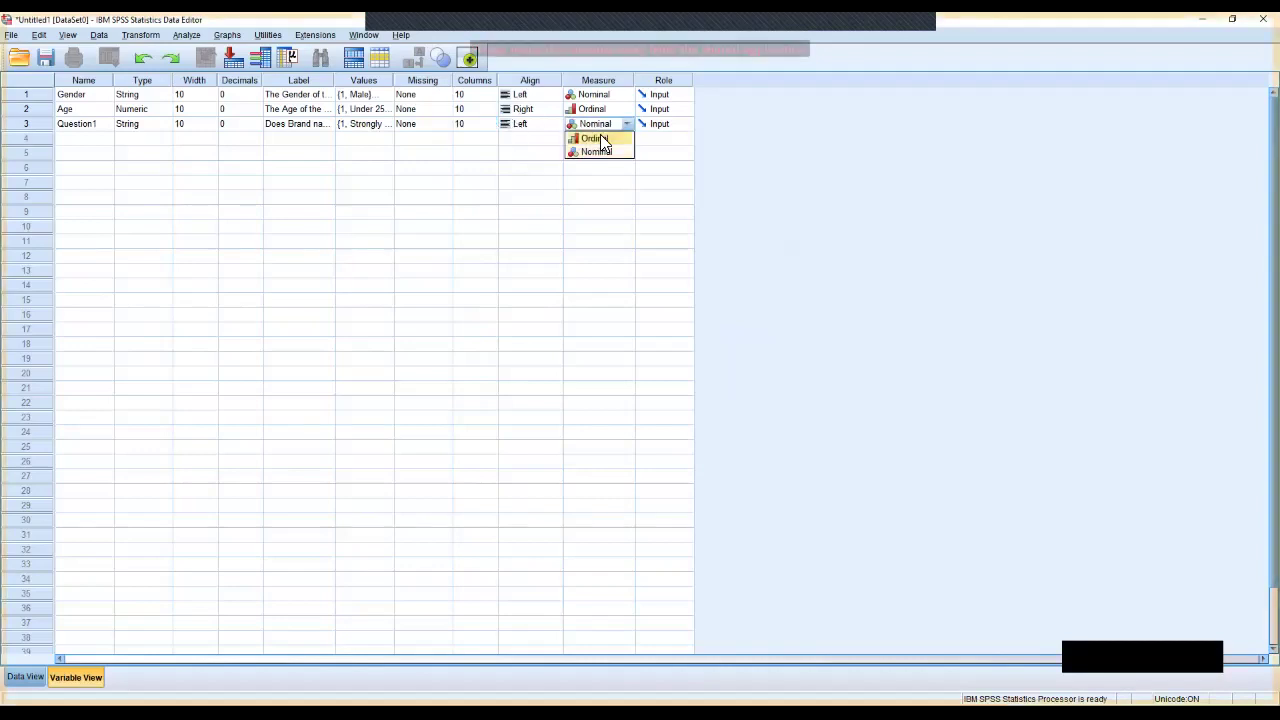
Choose Ordinal from row 3's Measure dropdown for Question1.
{"action": "left_click", "coordinate": [603, 148]}
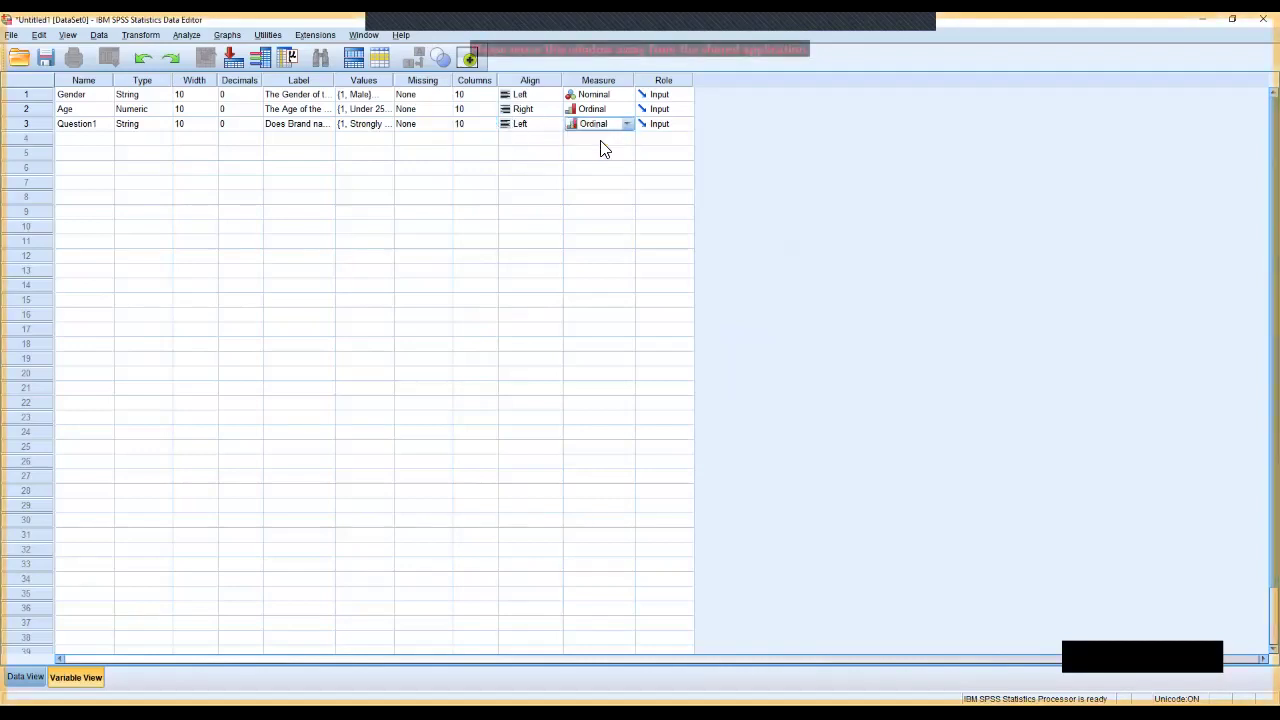